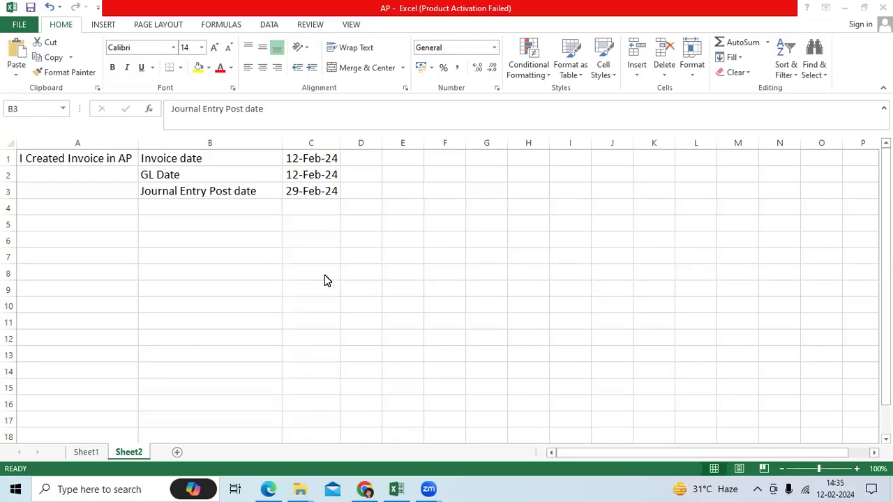
Apply All Borders to the A1:C3 date table and widen column A to fit
left_click_drag(88, 159, 306, 184)
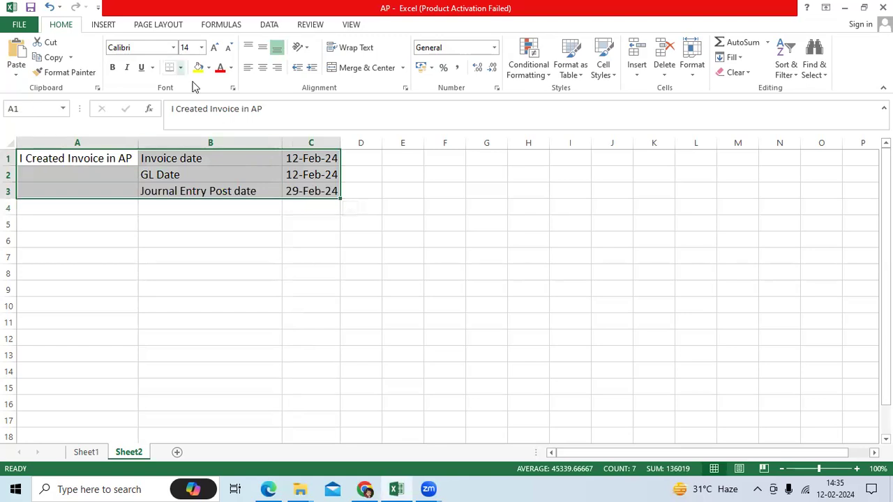
left_click(180, 68)
left_click(193, 178)
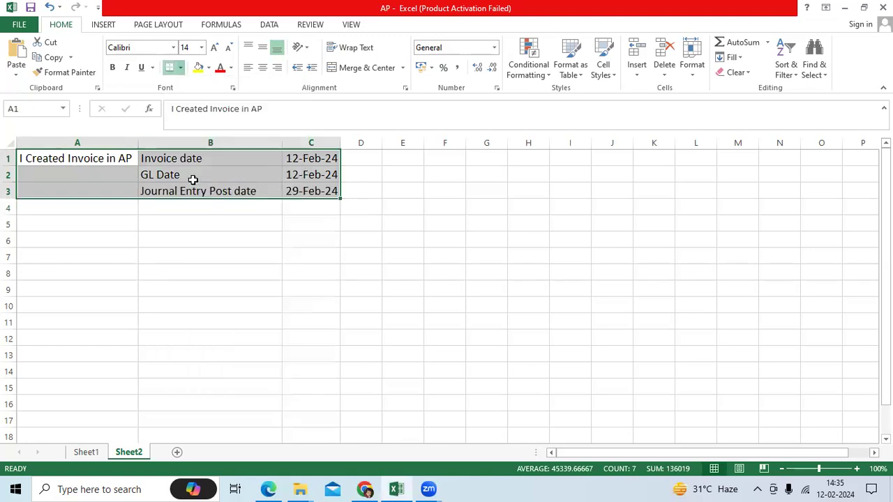
left_click(102, 159)
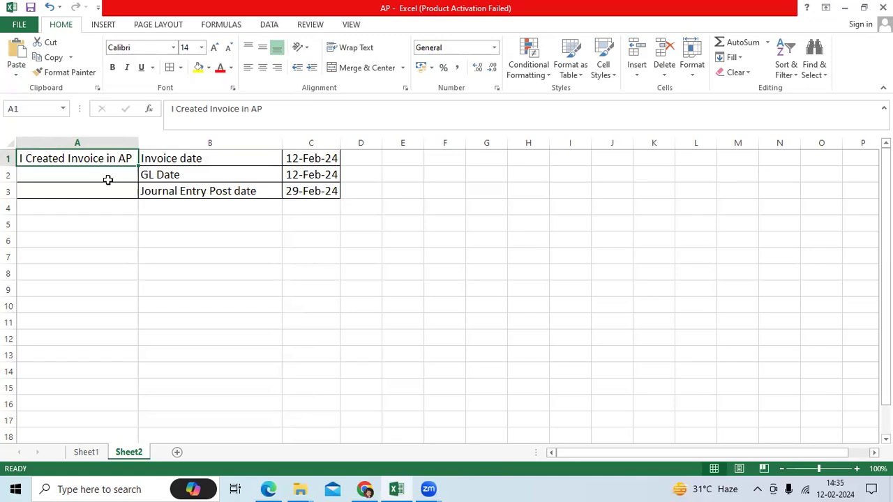
left_click_drag(138, 142, 232, 142)
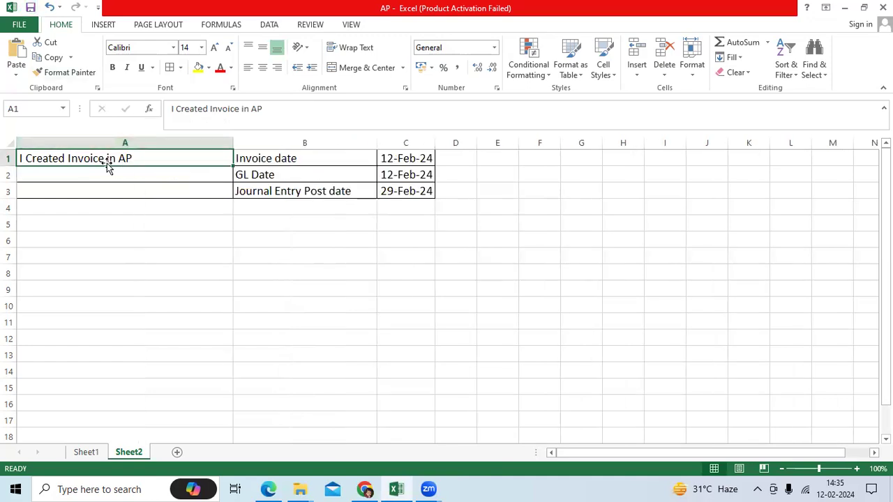
Rename the B3 label to 'Journal Entry Posted date'
left_click(387, 159)
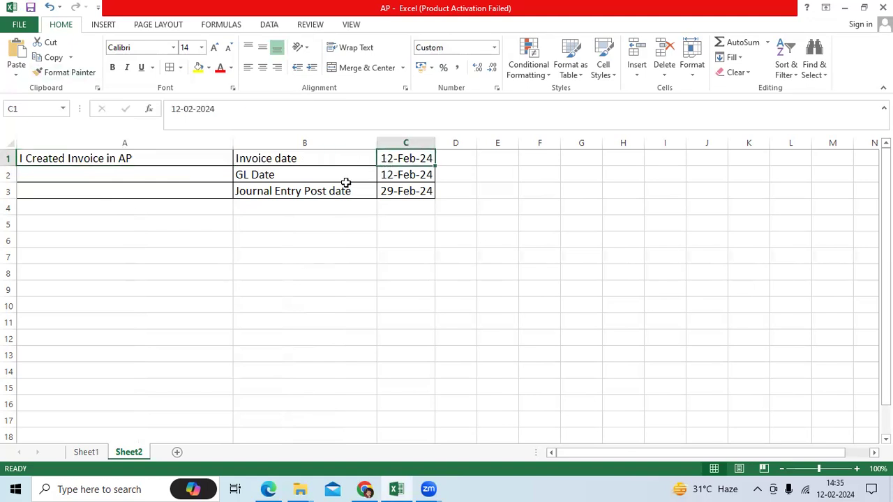
left_click(285, 176)
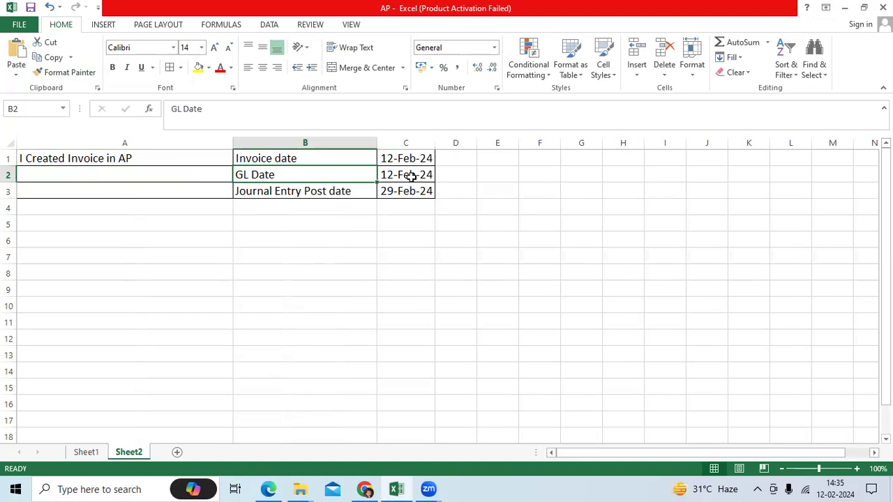
left_click(411, 177)
left_click(291, 194)
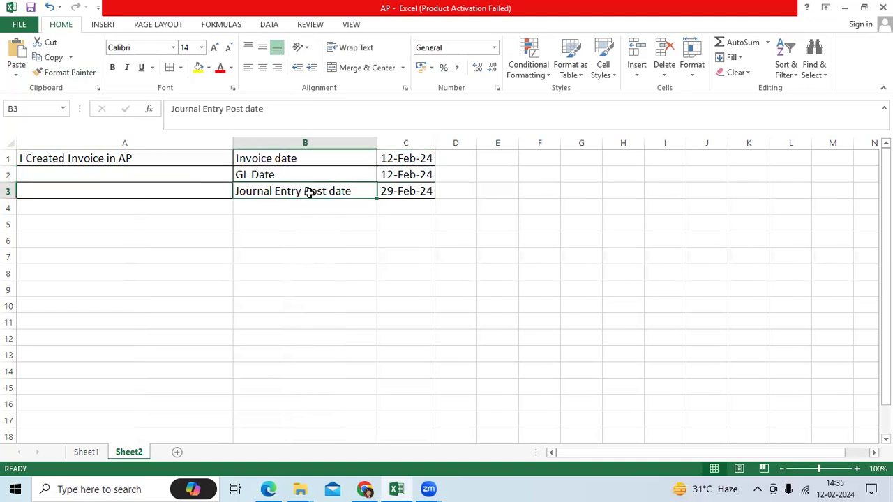
double_click(325, 191)
type("ed")
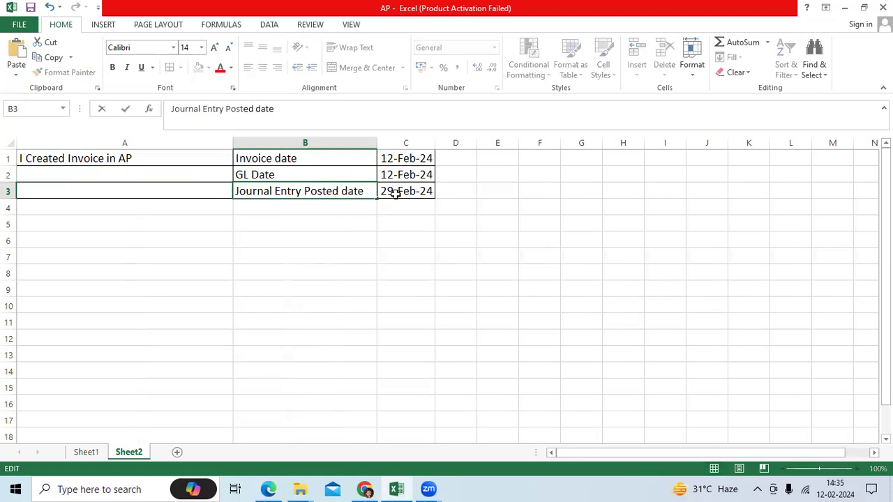
left_click(398, 192)
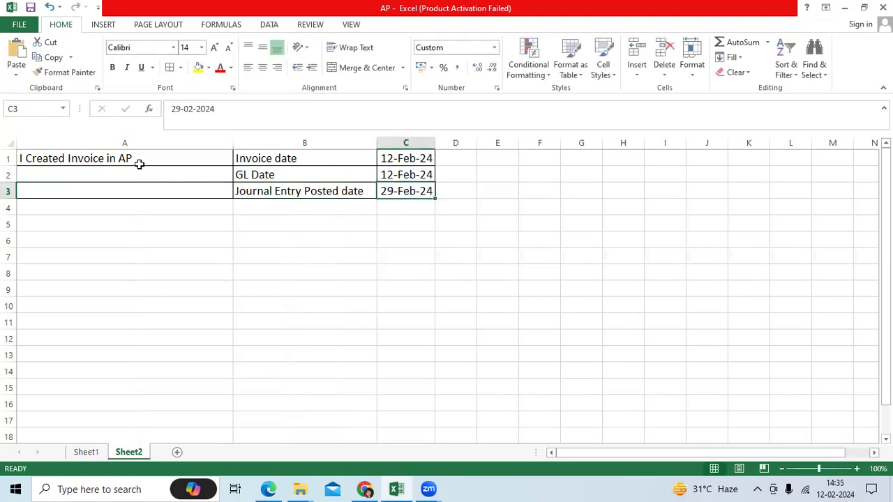
left_click_drag(131, 158, 423, 187)
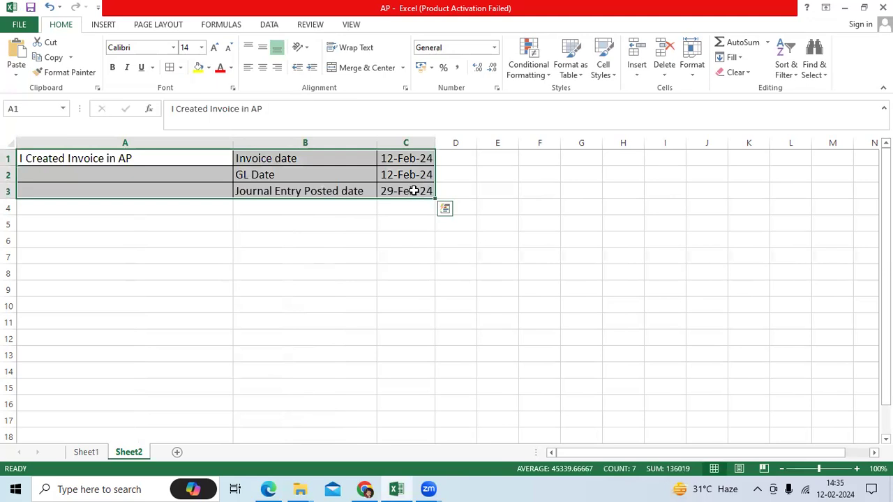
left_click(391, 193)
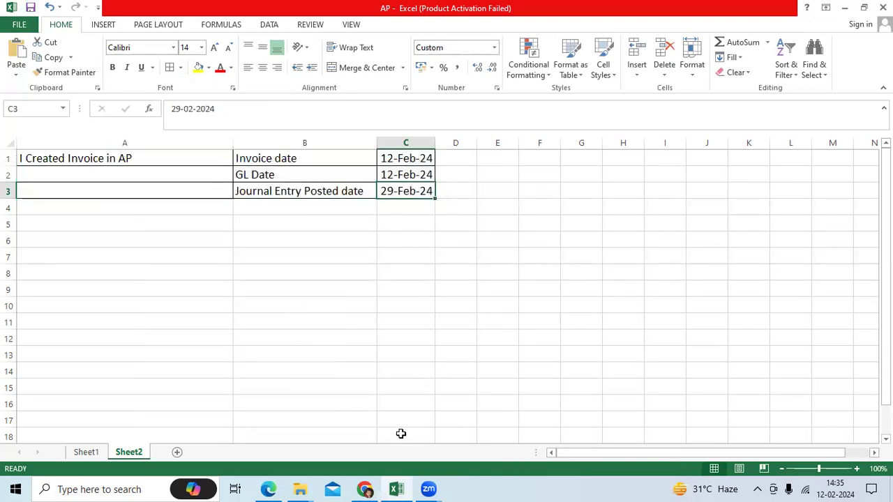
Start a new invoice from the Tasks list in the Oracle Payables Invoices workbench
left_click(364, 489)
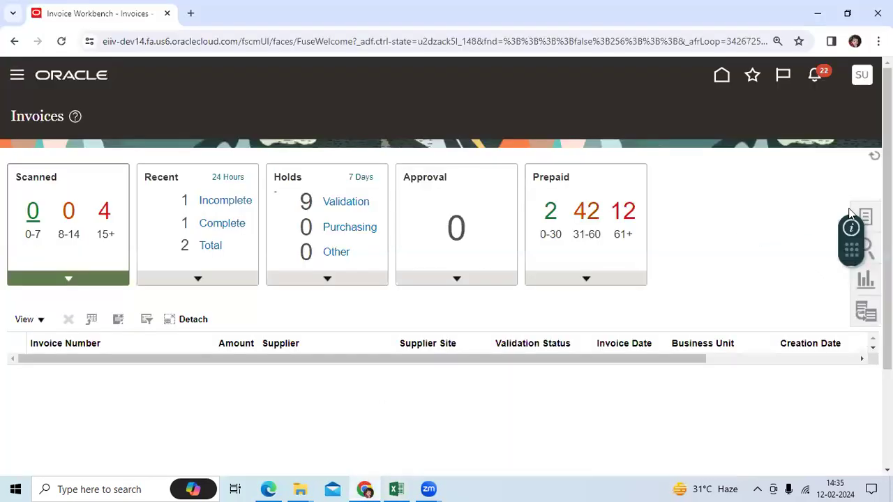
left_click(865, 217)
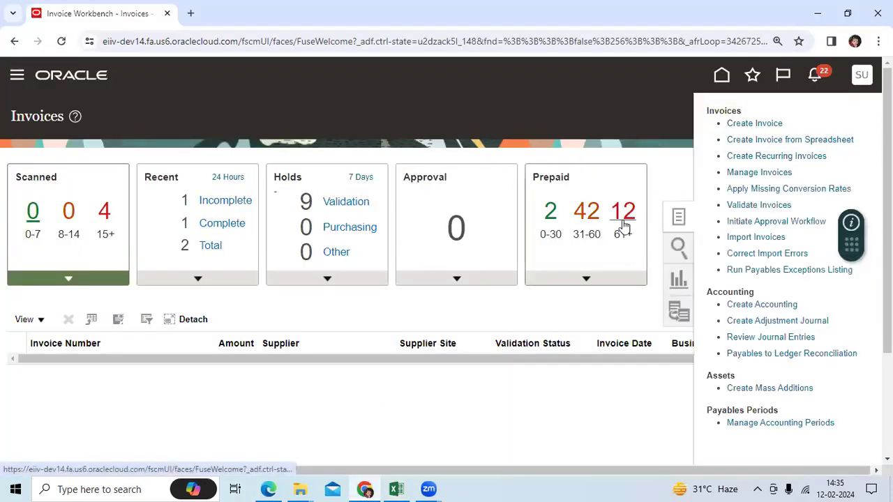
left_click(738, 127)
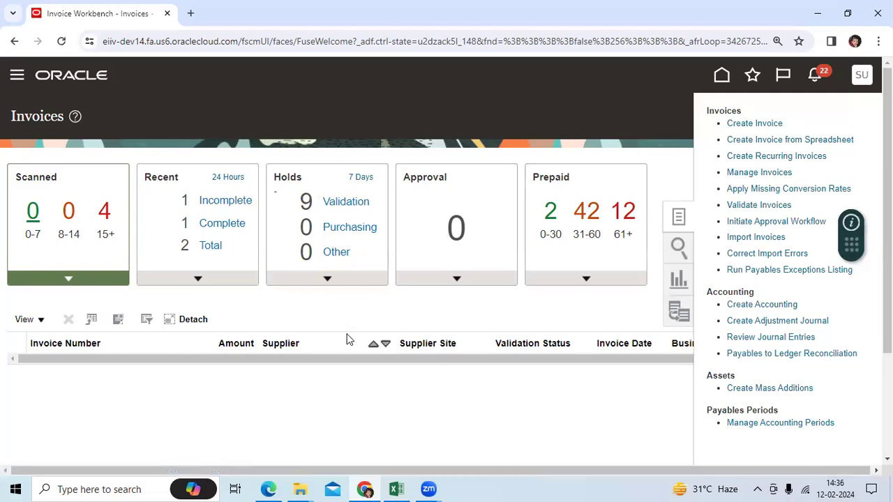
Set business unit to Bhavya India Business Unit and supplier to Uni ADS Pvt Ltd
left_click(215, 230)
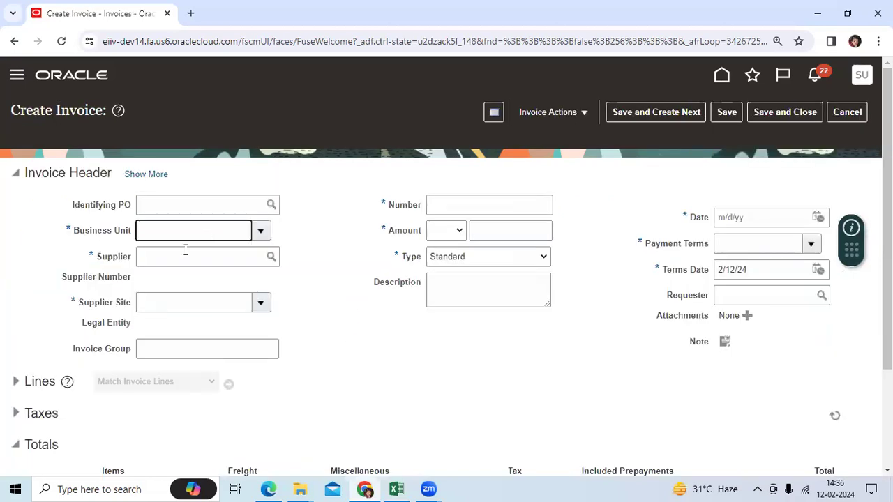
type("bhav")
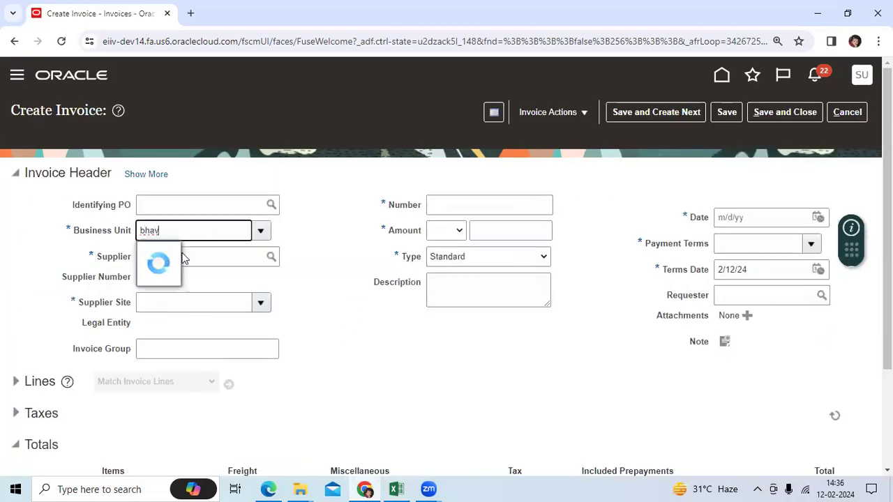
left_click(181, 253)
left_click(182, 258)
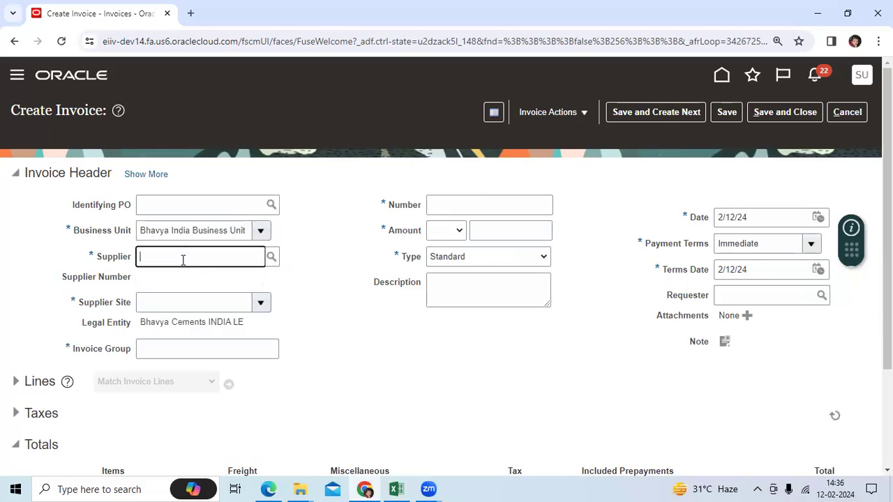
type("uni")
key("Tab")
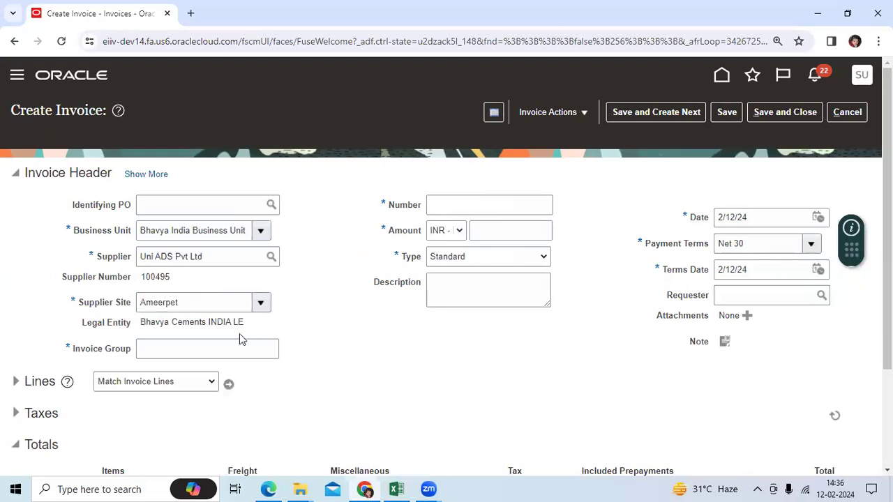
Enter invoice group 120, number U009, amount 99,999.00 and description 'Procured Material'
left_click(205, 350)
type("12022024")
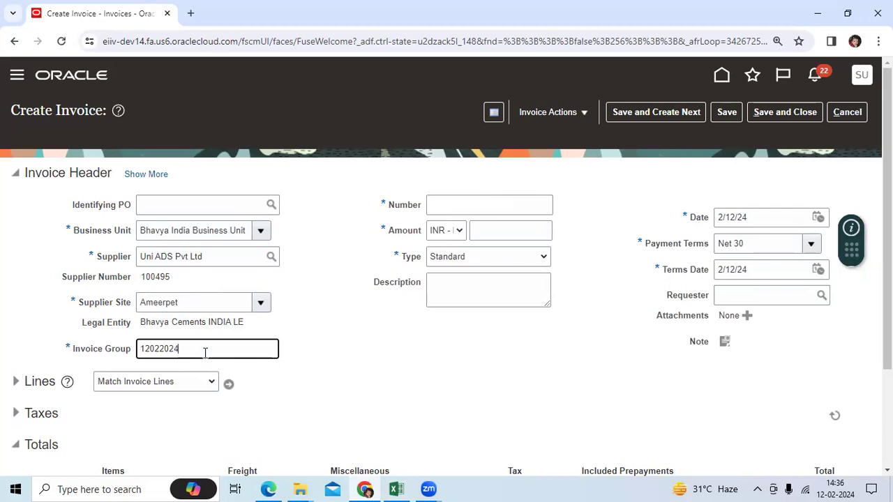
key("Tab")
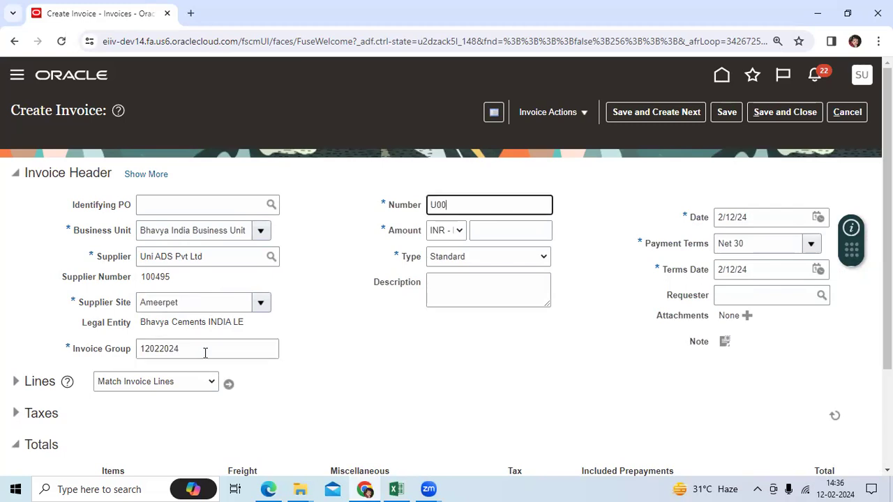
key("Tab")
key("Tab")
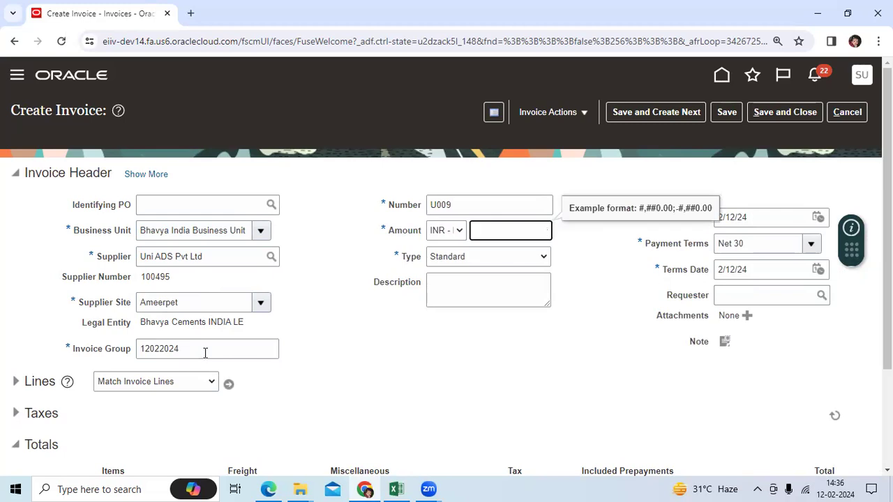
type("99999")
key("Tab")
key("Tab")
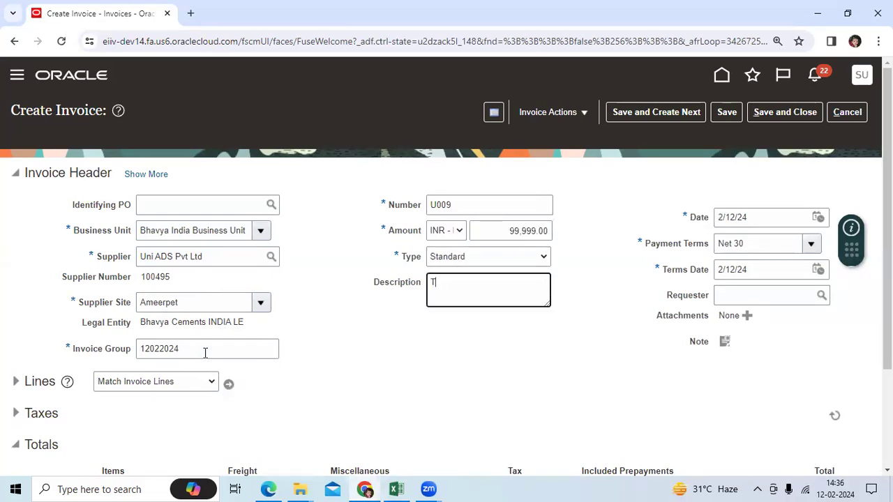
key("BackSpace")
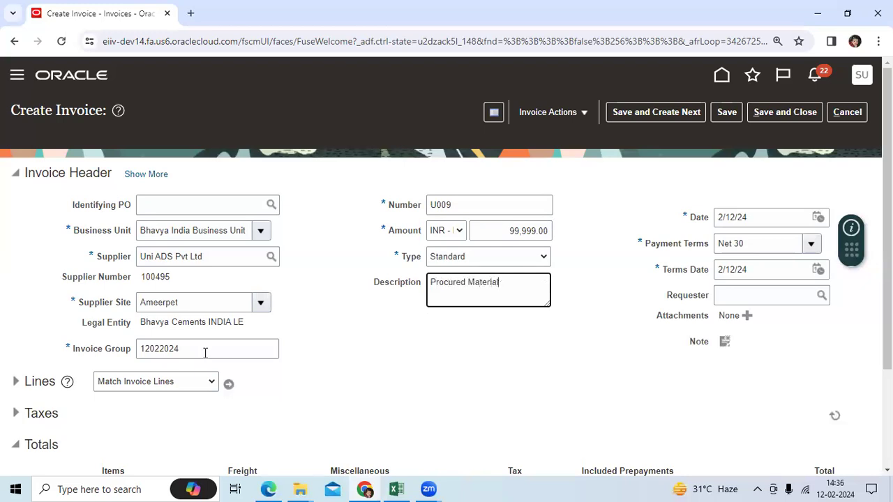
type("Procured Material")
key("Tab")
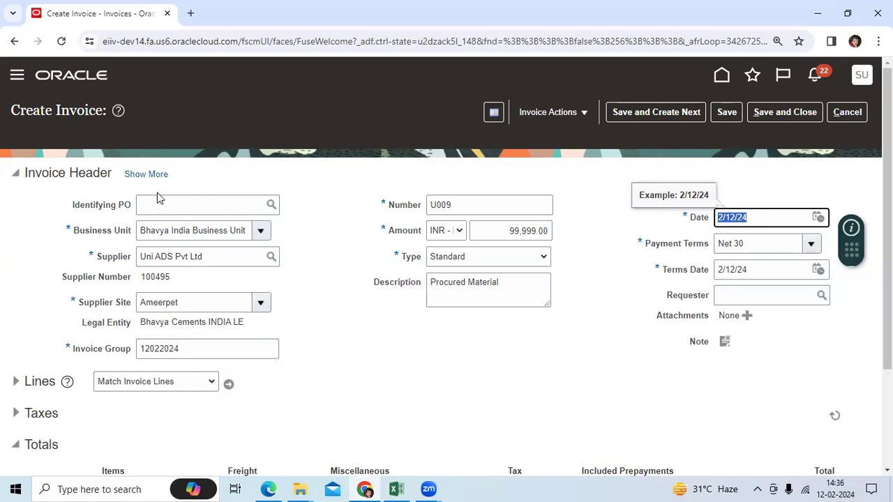
Change payment terms to Immediate and set the accounting date on the Accounting tab
key("Tab")
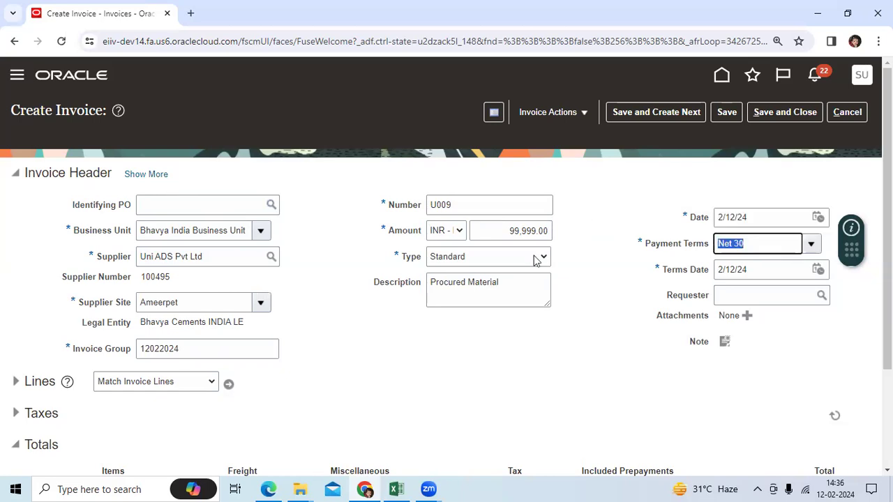
key("BackSpace")
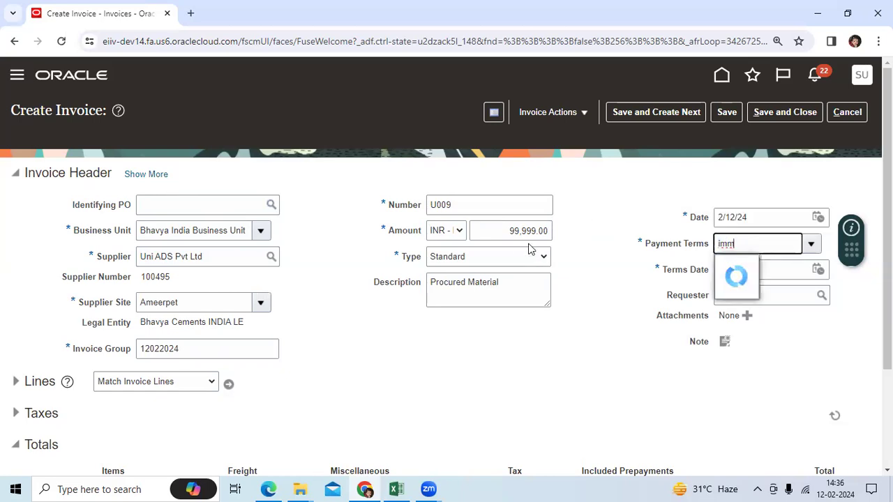
key("Tab")
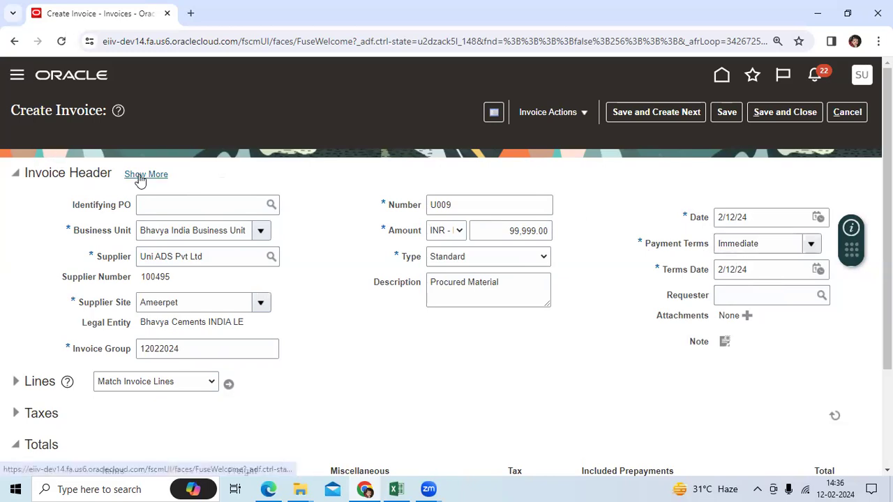
left_click(145, 175)
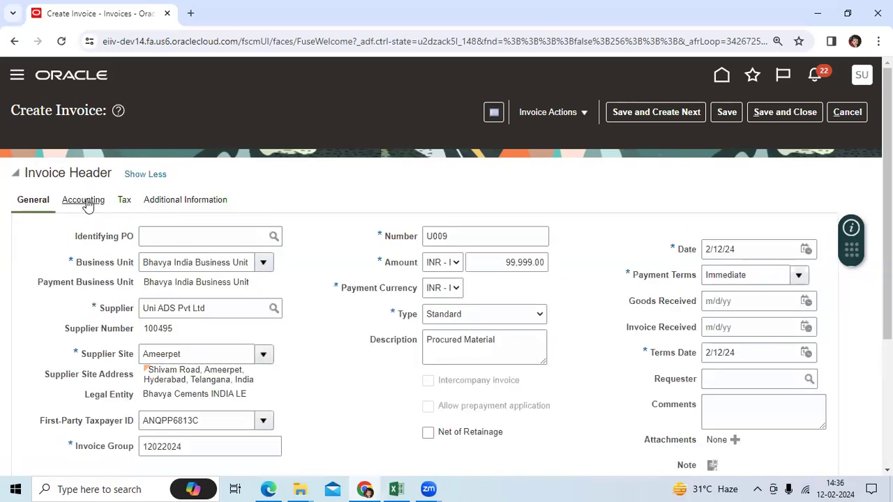
left_click(85, 201)
left_click_drag(149, 236, 112, 239)
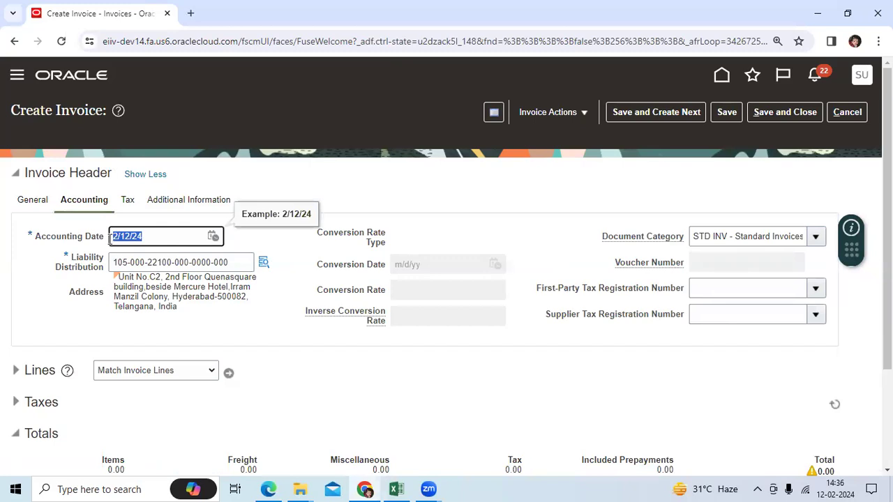
left_click(137, 175)
Enter 99,999.00 as the amount of invoice line 1 and open its distributions
left_click(32, 382)
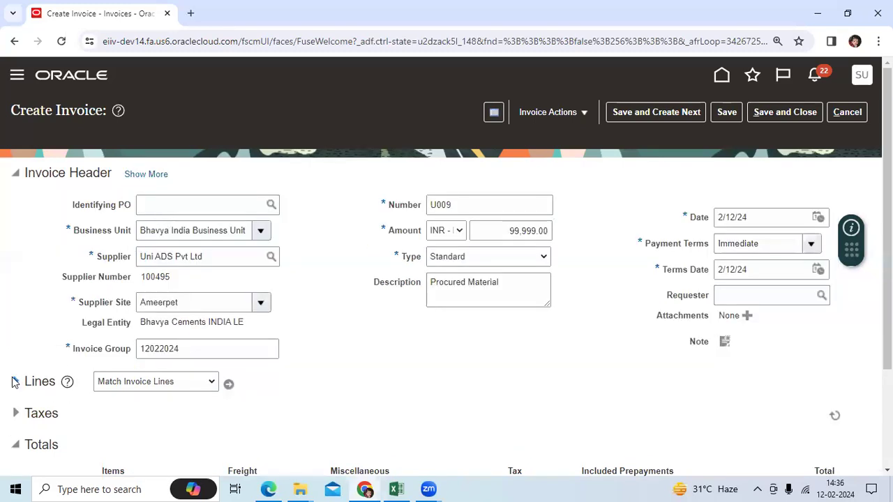
scroll(275, 359, "down", 2)
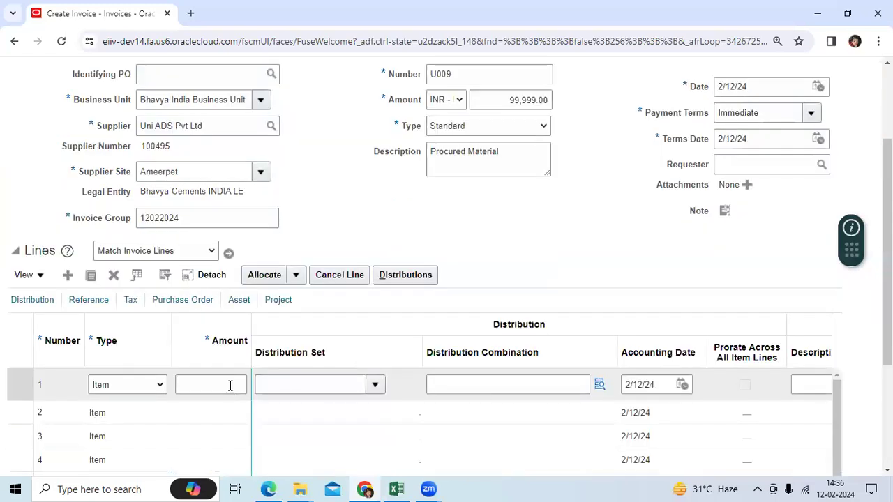
left_click(227, 385)
type("99")
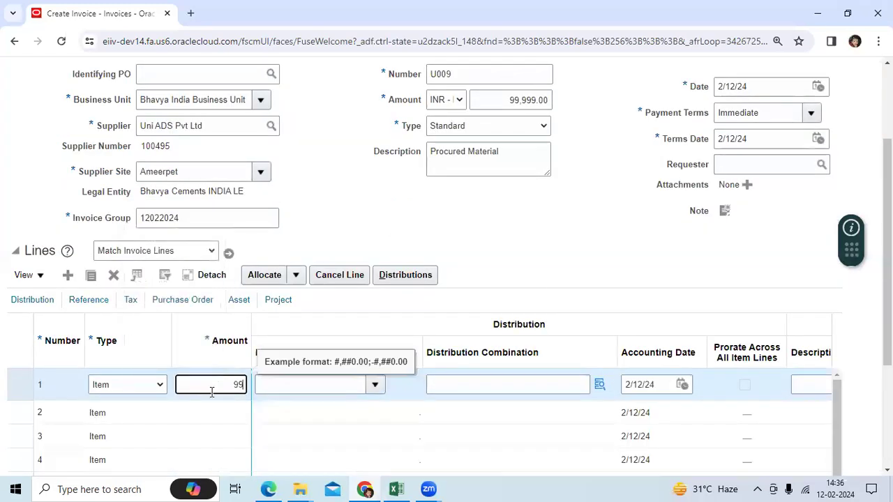
type(",999")
key("Tab")
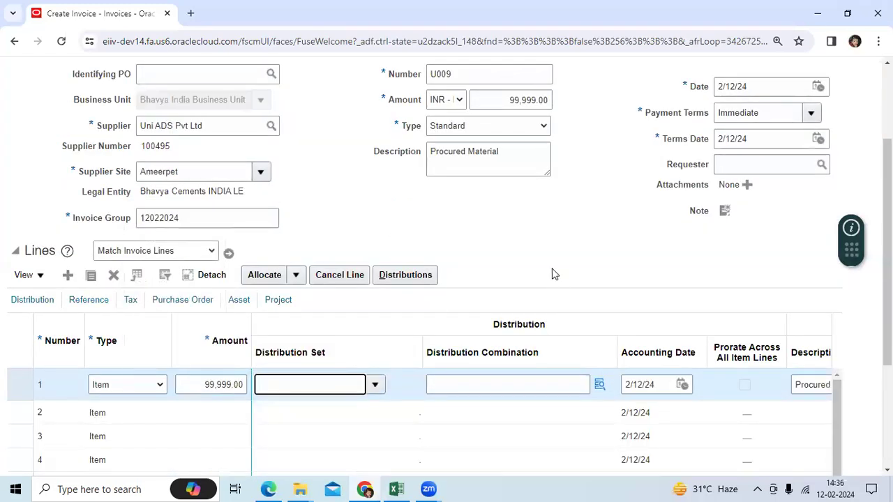
left_click(422, 276)
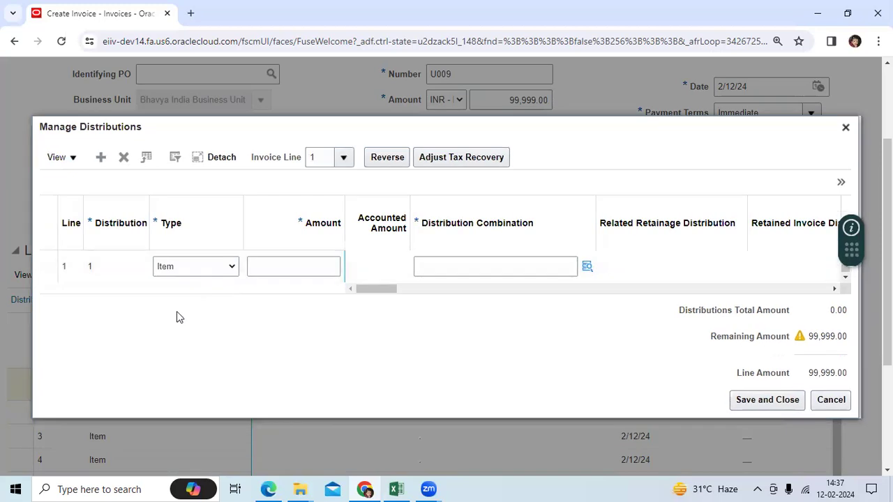
Allocate 99,999.00 to distribution row 1, leaving 0.00 remaining
left_click(327, 265)
type("99")
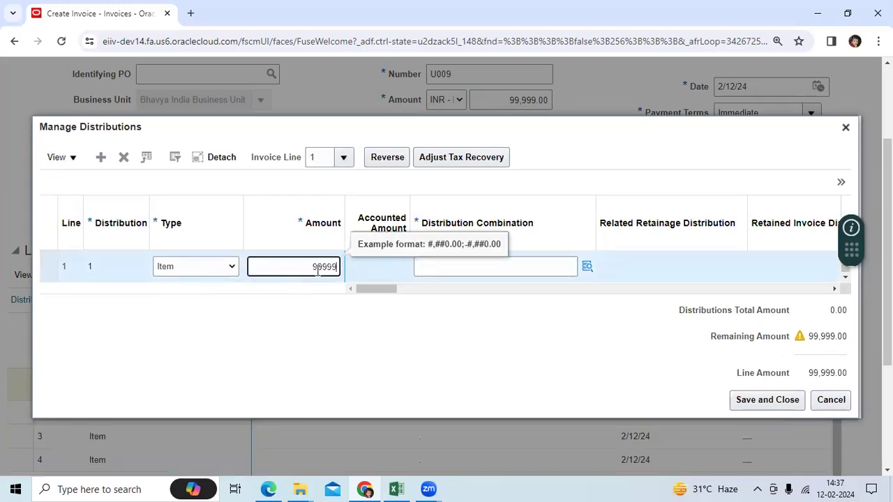
type(",999")
key("Tab")
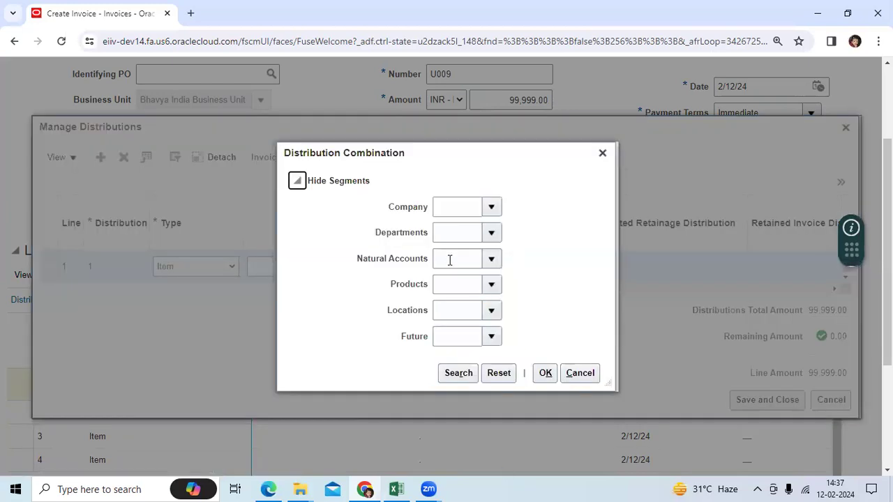
left_click(449, 259)
type("141")
left_click(462, 280)
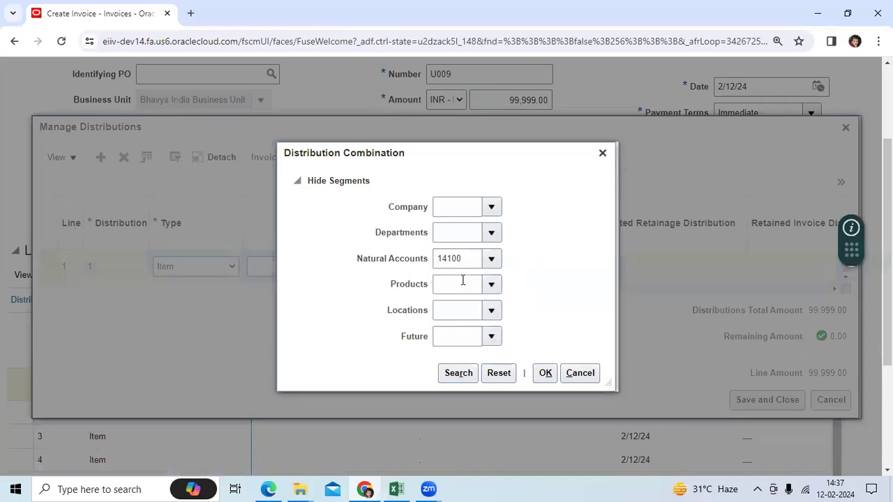
left_click(453, 377)
left_click(374, 290)
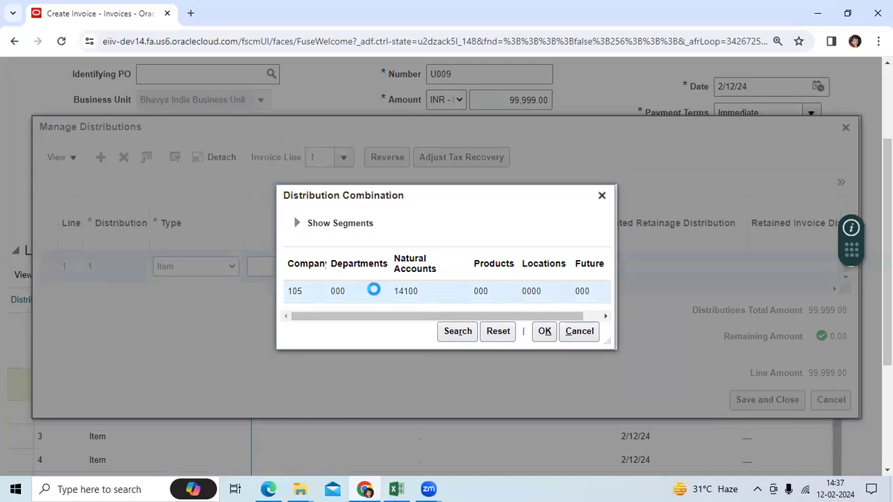
left_click(543, 331)
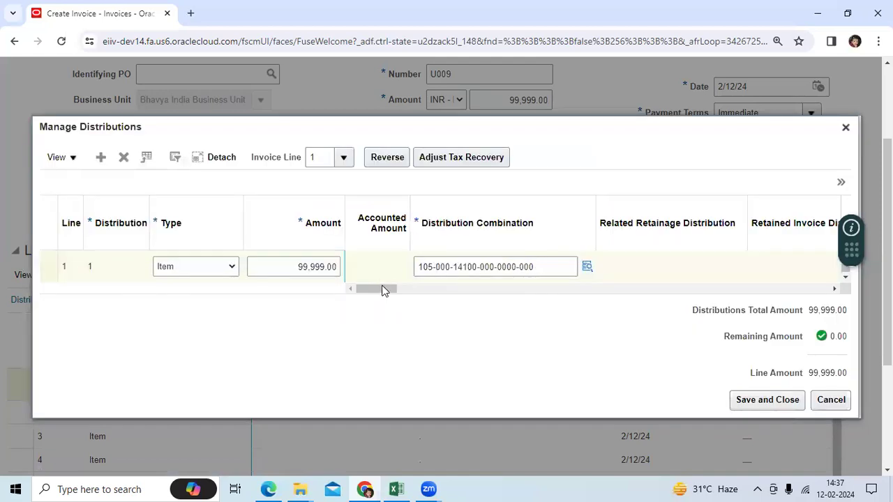
Save the distributions and return to the invoice
left_click(380, 289)
scroll(361, 296, "right", 5)
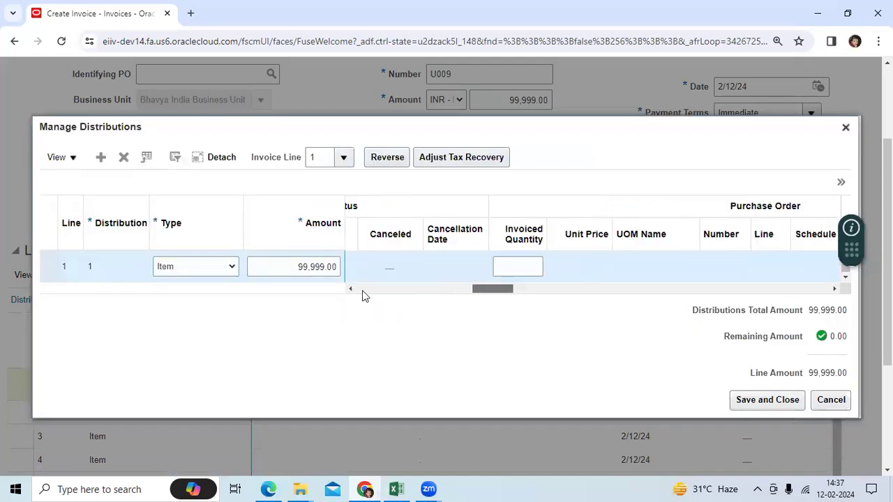
scroll(350, 297, "left", 3)
scroll(436, 292, "right", 2)
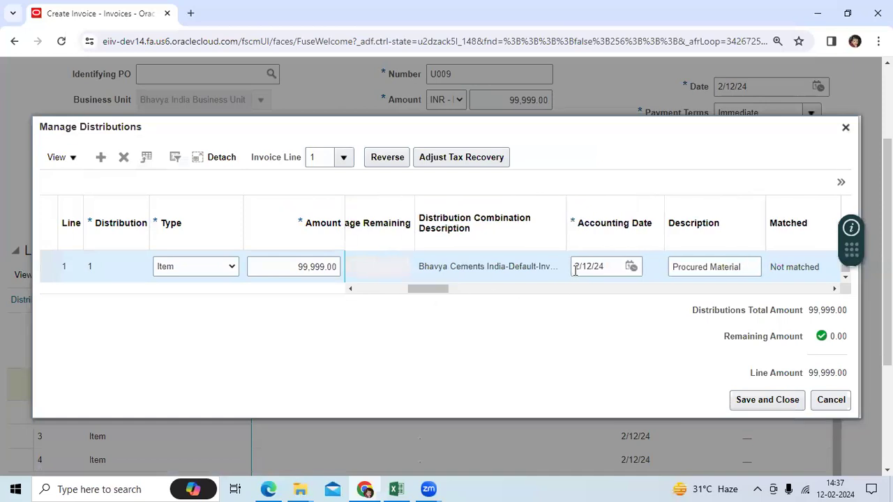
left_click(761, 403)
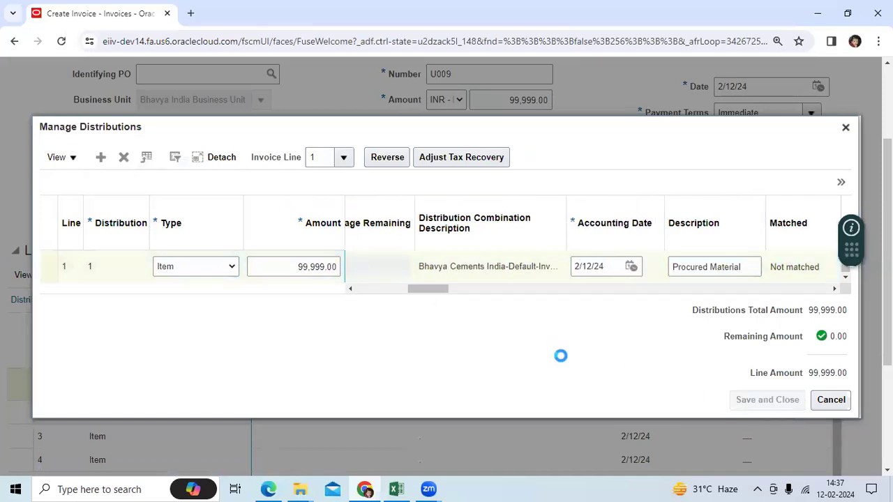
Save invoice U009 and validate it
scroll(628, 279, "up", 2)
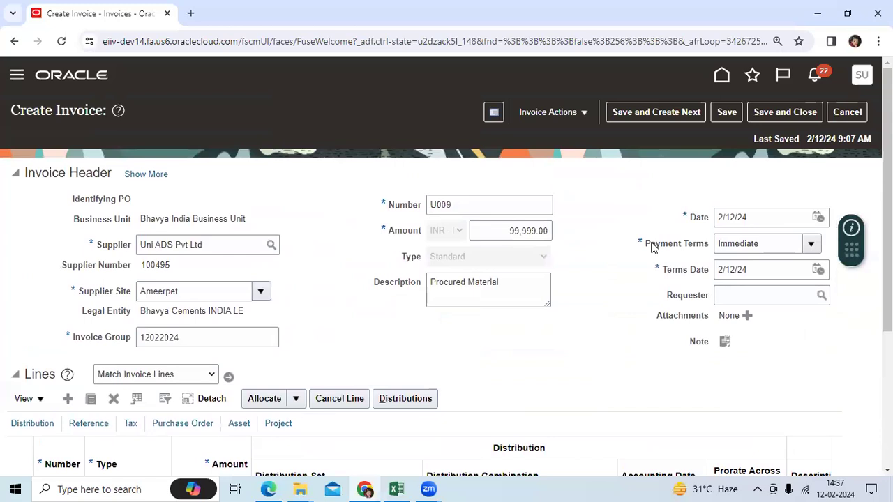
left_click(723, 115)
left_click(566, 112)
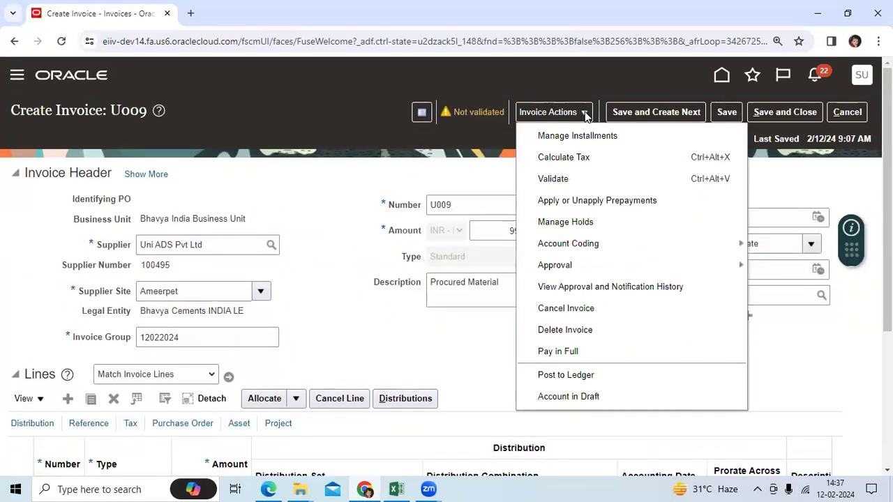
left_click(585, 181)
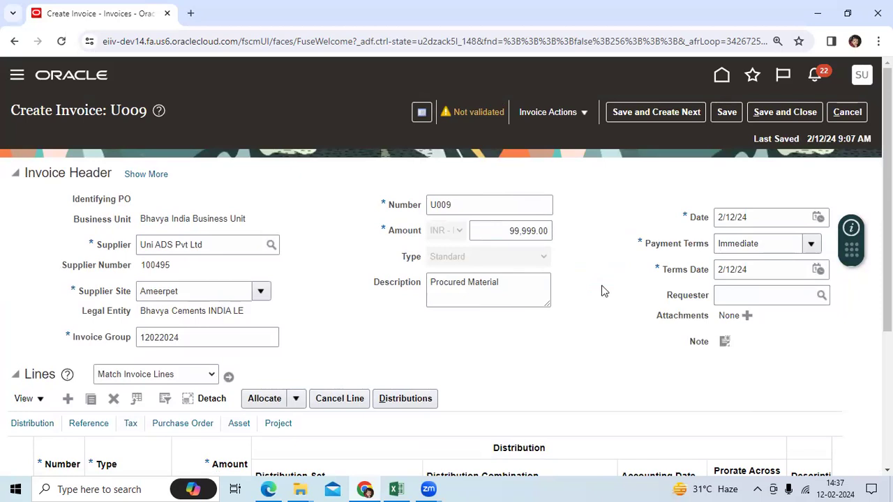
Post invoice U009 to the ledger, then save and close it
left_click(585, 113)
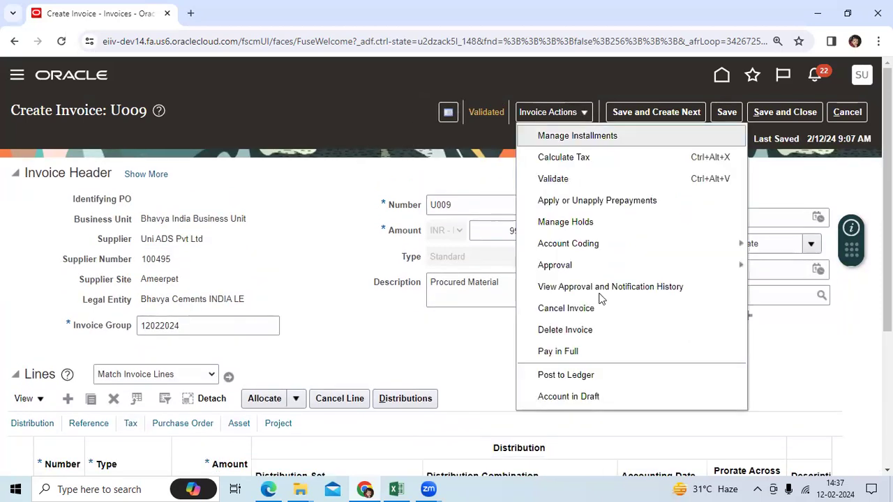
left_click(600, 371)
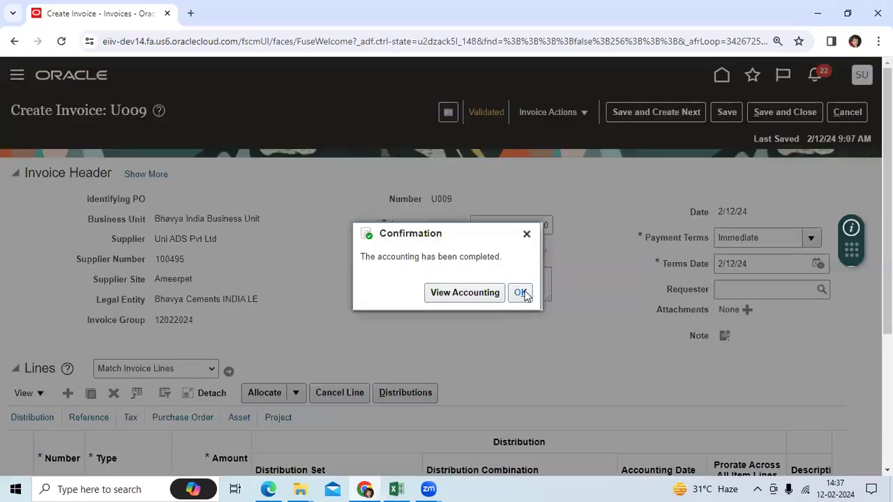
left_click(522, 293)
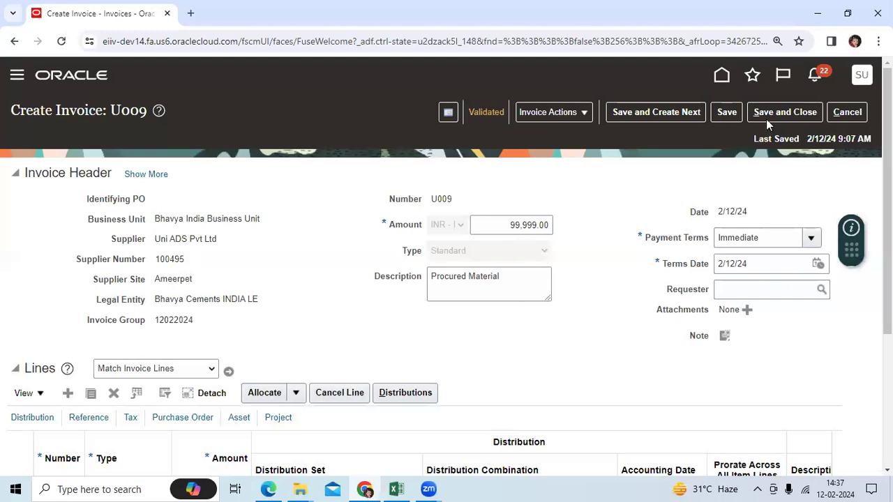
left_click(767, 115)
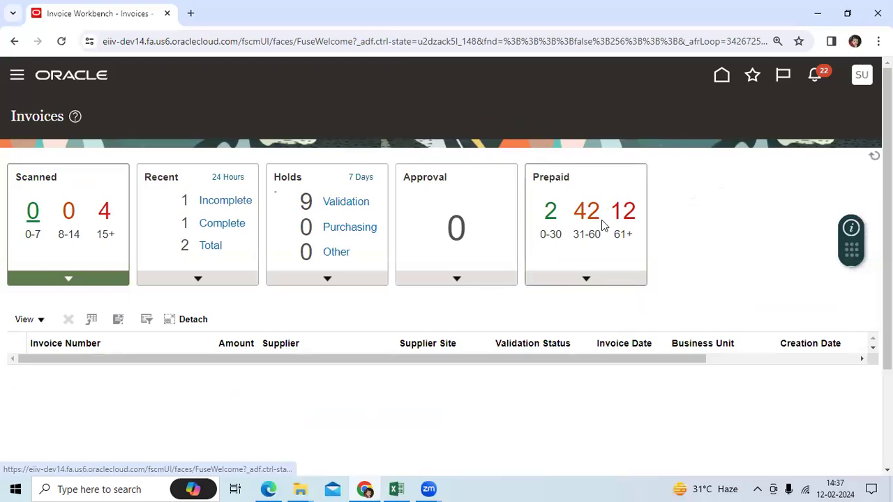
Search Manage Invoices by invoice date 2/12/24, accepting the date-only warning
left_click(864, 217)
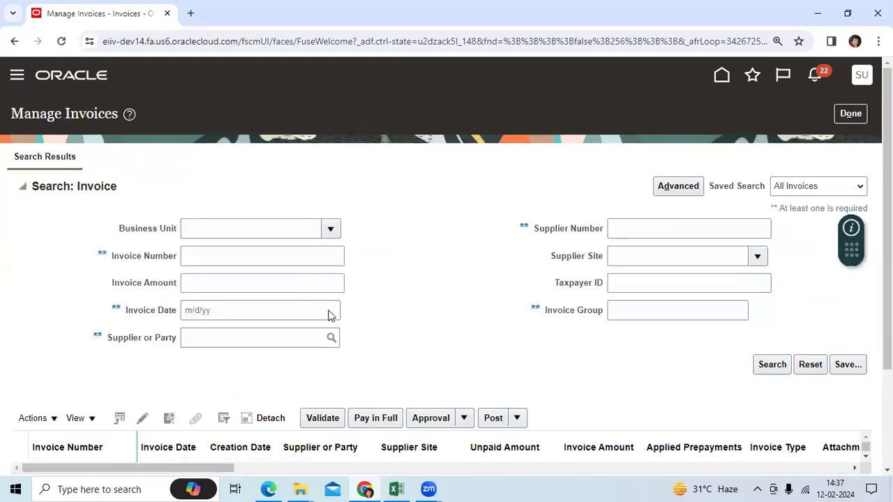
left_click(329, 310)
left_click(372, 235)
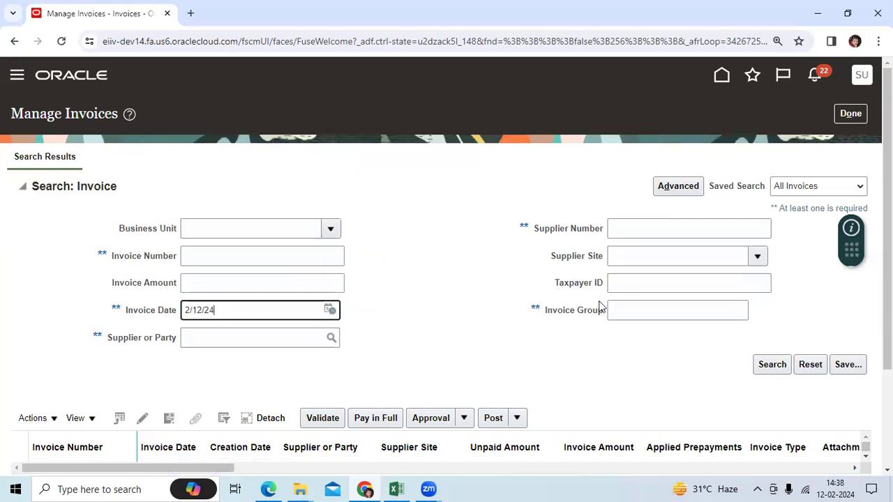
left_click(770, 364)
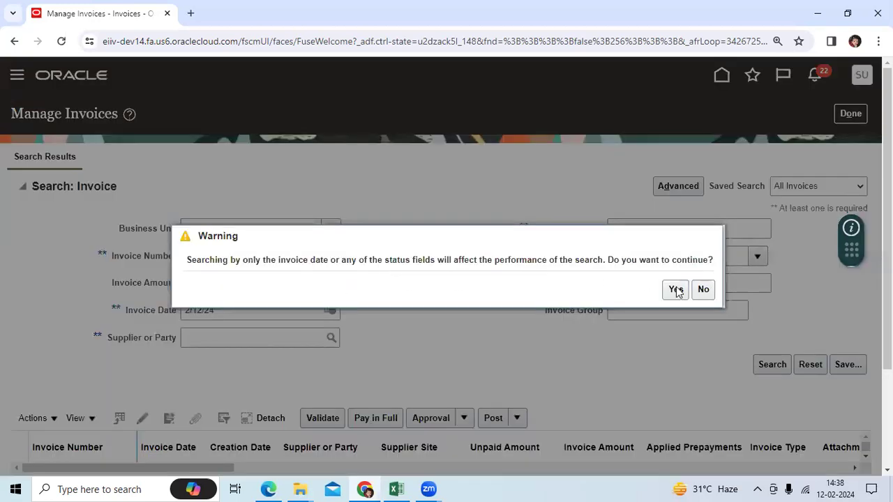
left_click(676, 290)
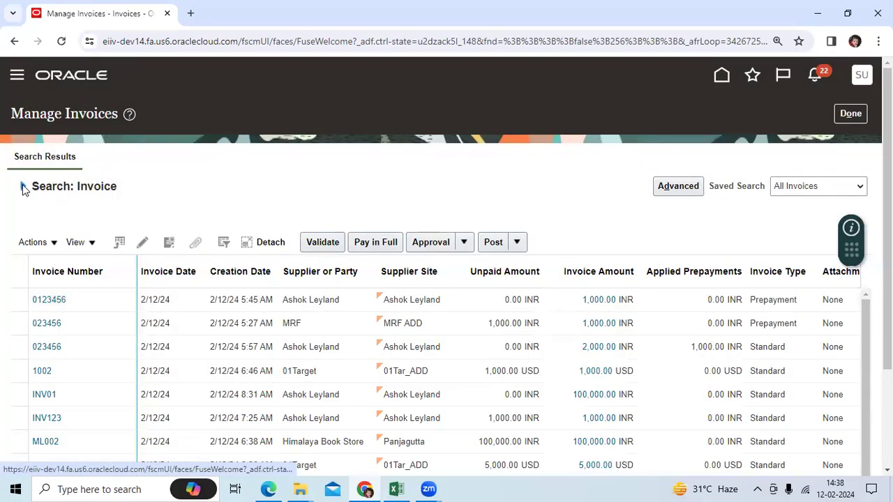
Open invoice U009 from the search results for editing
scroll(119, 348, "down", 1)
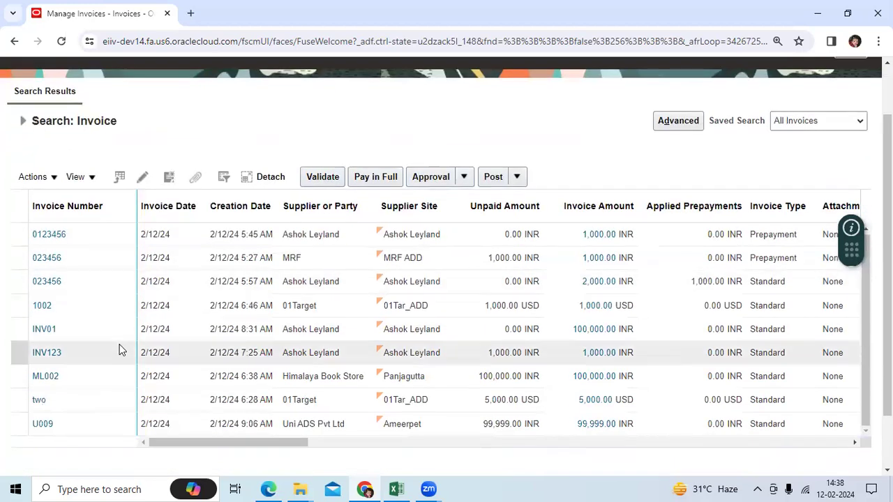
left_click(87, 423)
left_click(142, 177)
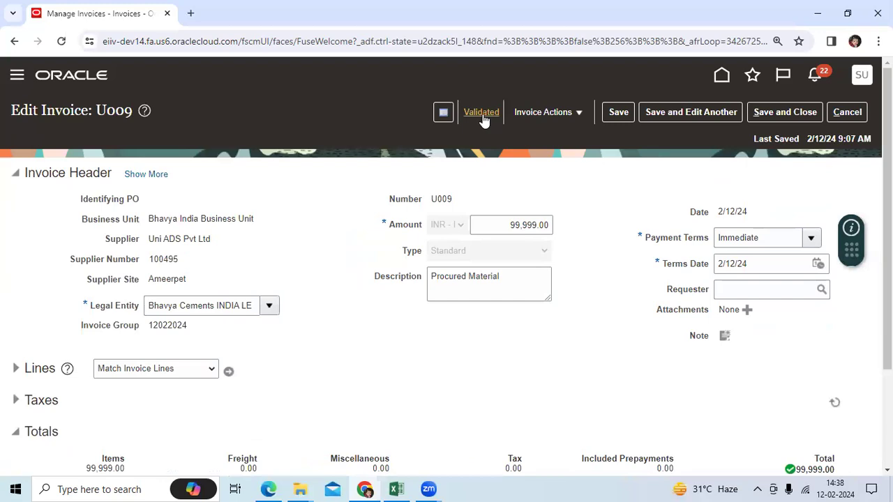
Open U009's accounting lines, expand line 1, and select its journal batch name
left_click(481, 115)
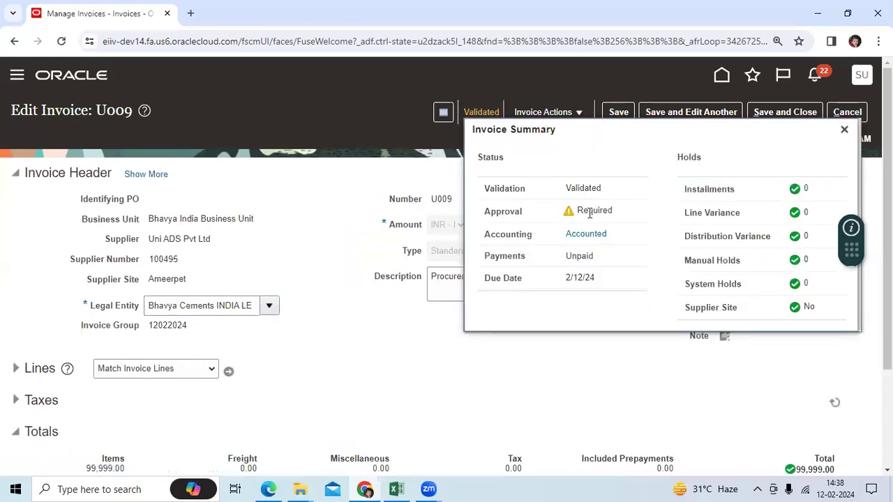
left_click(586, 238)
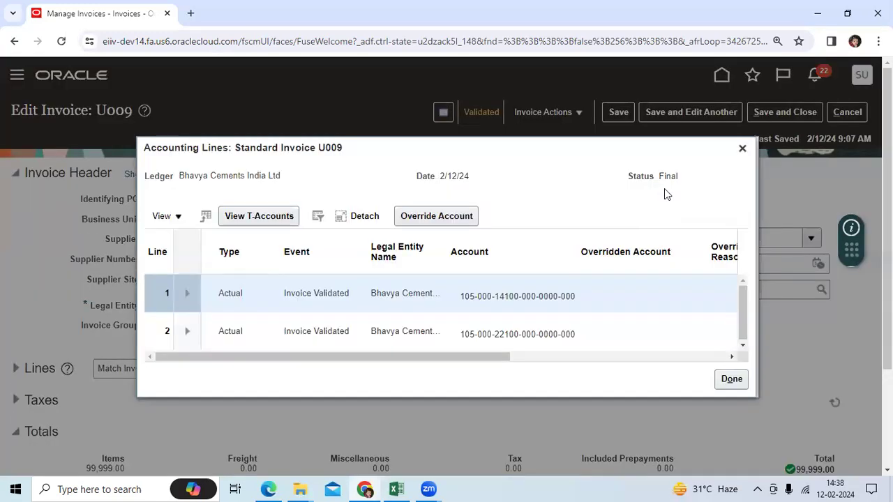
left_click(188, 293)
scroll(527, 292, "down", 1)
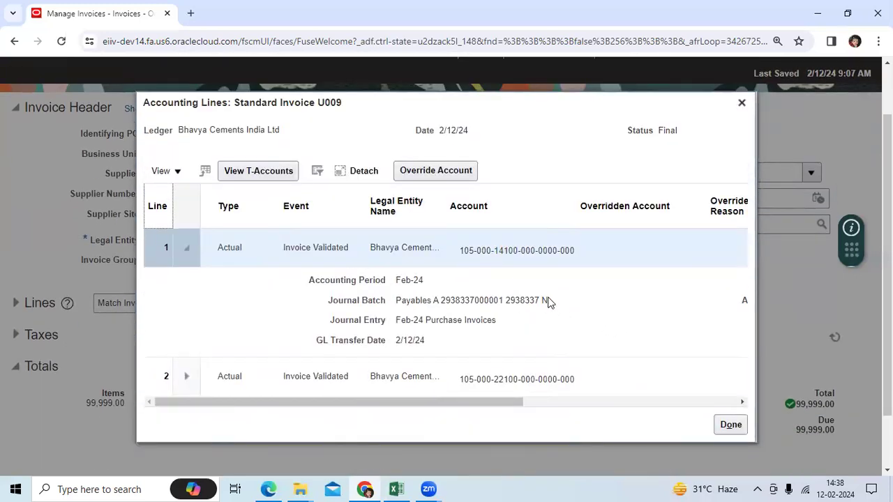
left_click_drag(548, 301, 392, 310)
key("ctrl+c")
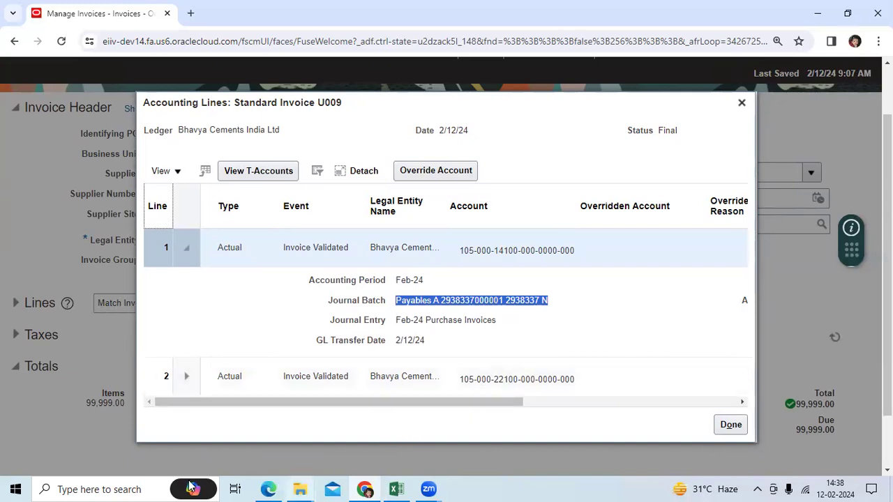
Launch Notepad and paste in the journal batch name
left_click(37, 488)
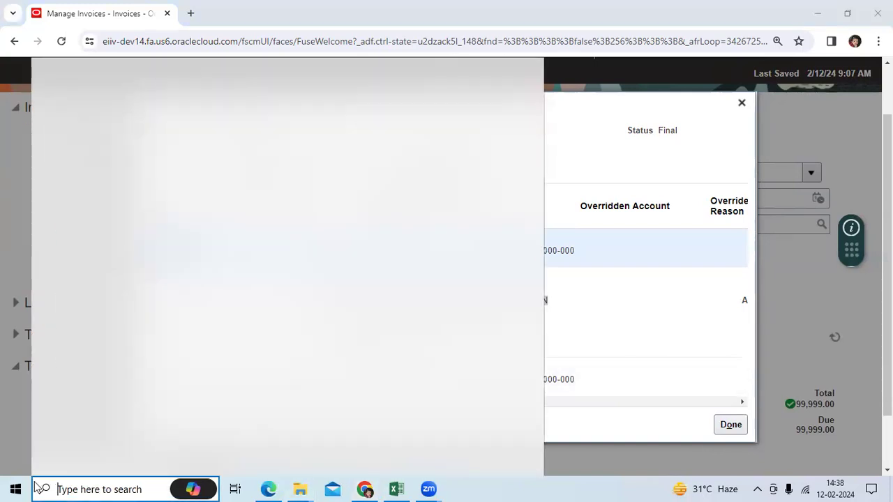
type("notepad")
key("Return")
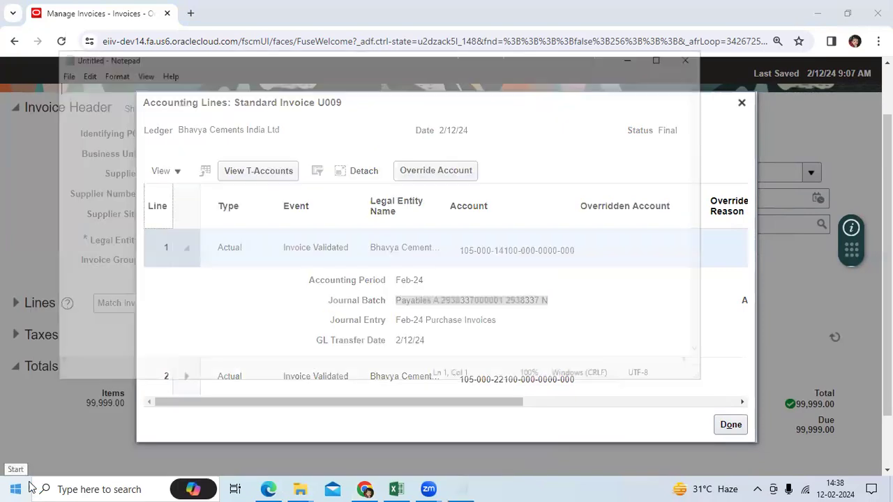
key("ctrl+v")
Copy journal entry 'Feb-24 Purchase Invoices' into Notepad as a second line
left_click(173, 410)
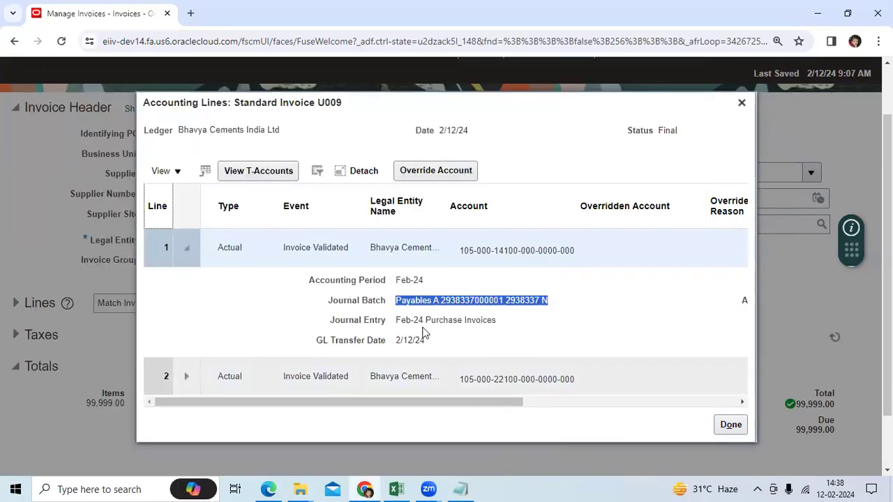
left_click(456, 338)
left_click_drag(496, 320, 410, 322)
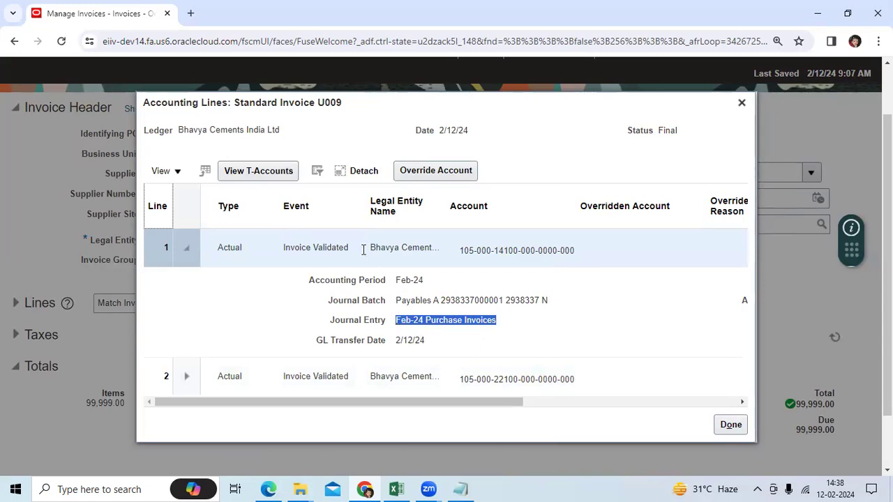
key("alt+Tab")
key("Return")
type("Feb-24 Purchase Invoices")
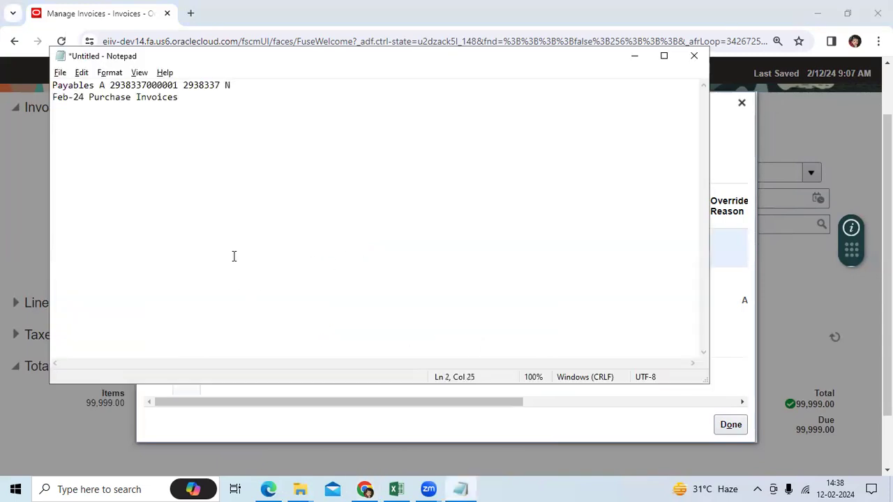
left_click(716, 112)
Close the accounting lines, save and close invoice U009, and leave Manage Invoices
left_click(741, 102)
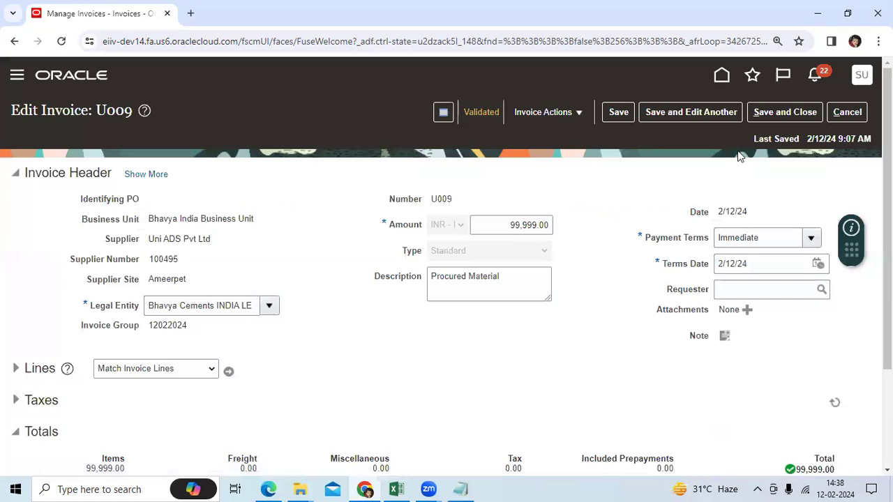
left_click(772, 116)
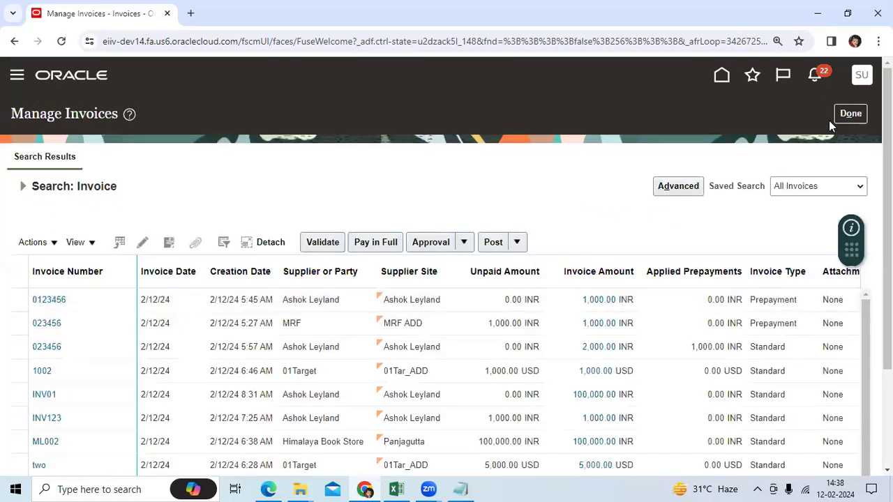
left_click(847, 113)
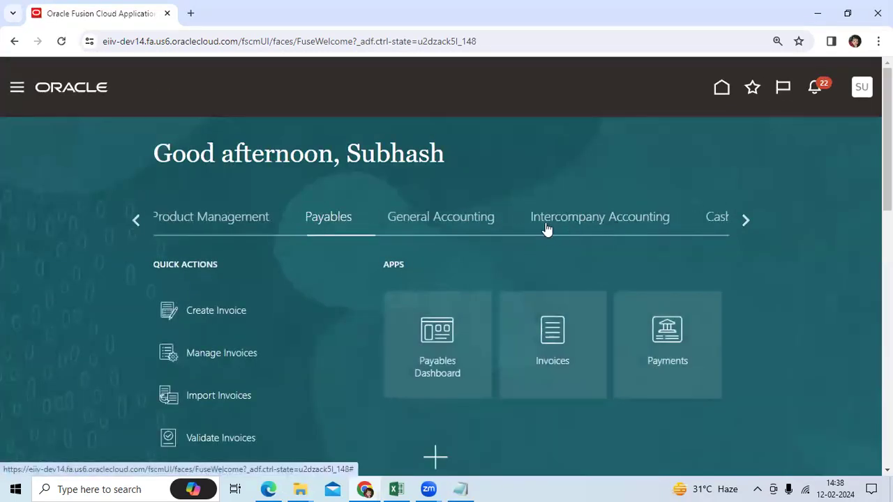
Go to the General Accounting Journals work area and bring up its task list
left_click(453, 225)
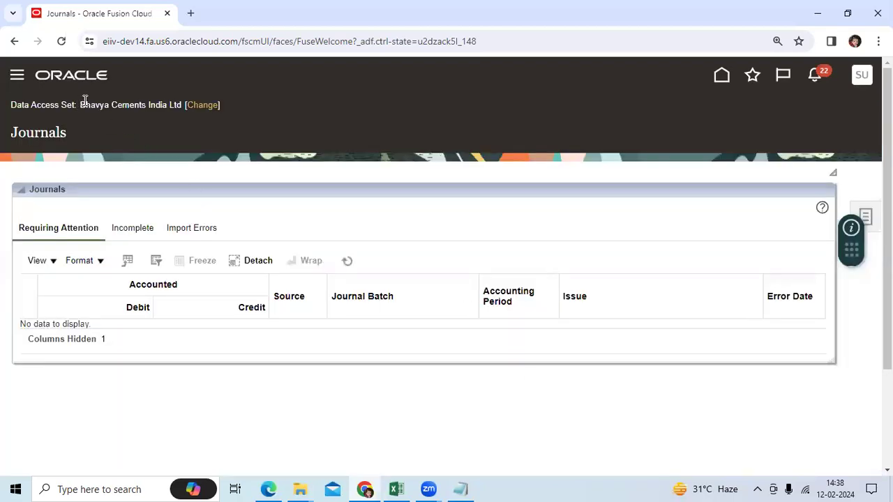
left_click_drag(80, 105, 173, 104)
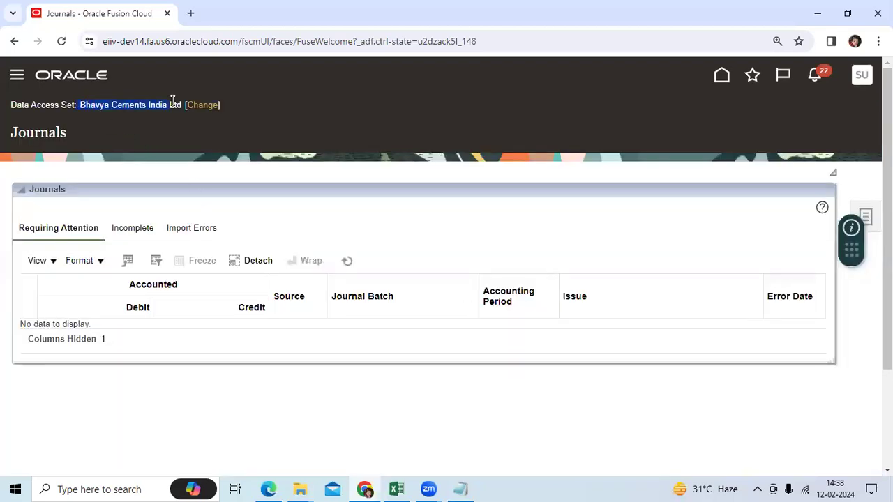
left_click(865, 216)
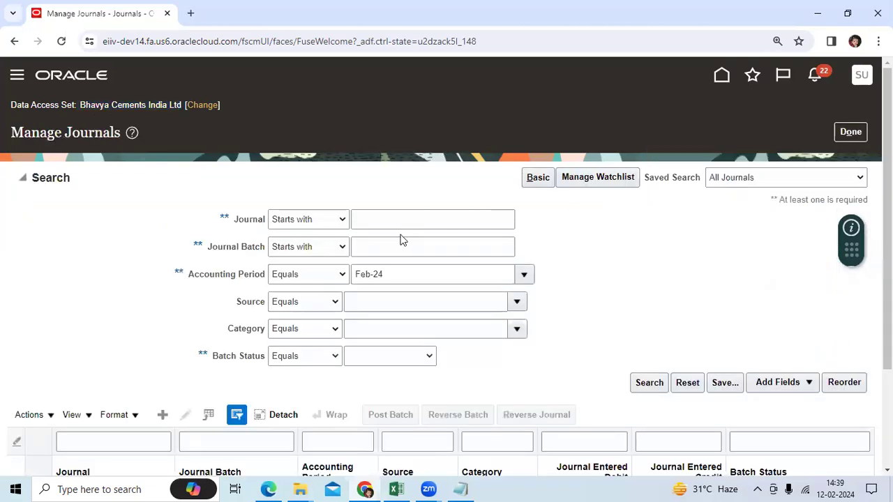
Search for Feb-24 Purchase Invoices journals and open the posted 99,999.00 INR journal
left_click(381, 218)
type("Feb-24 Purchase Invoices")
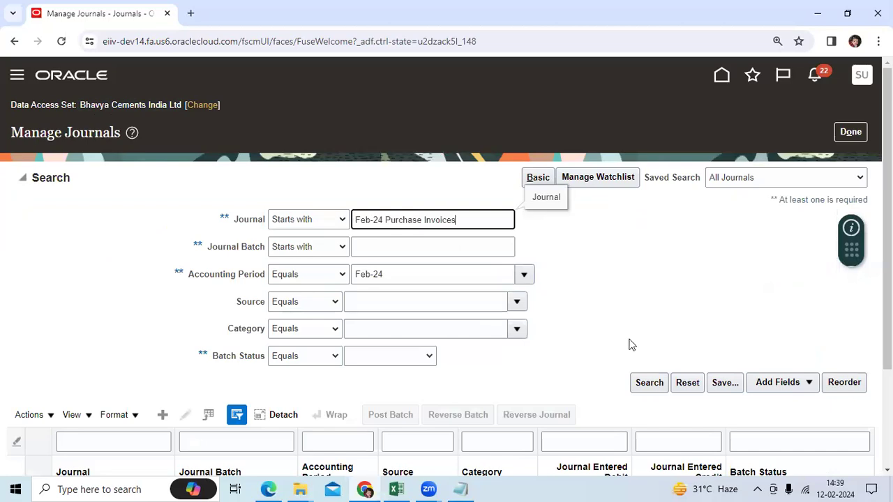
left_click(648, 382)
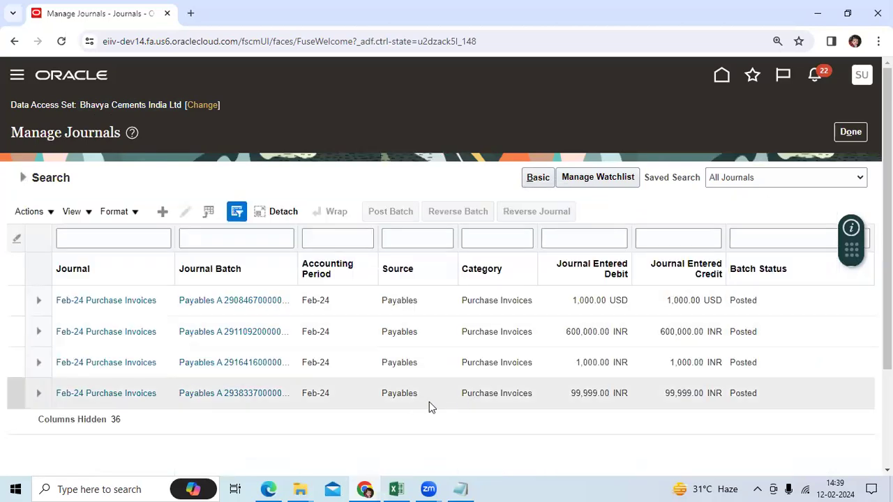
left_click(370, 399)
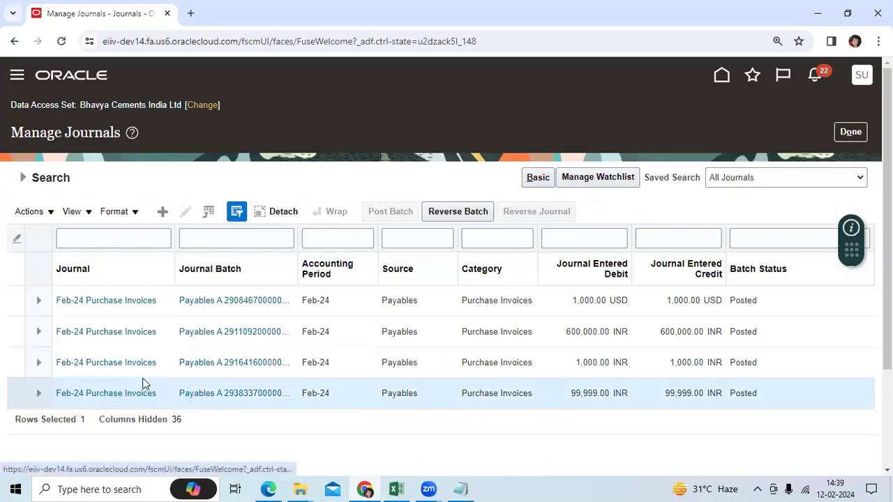
left_click(136, 396)
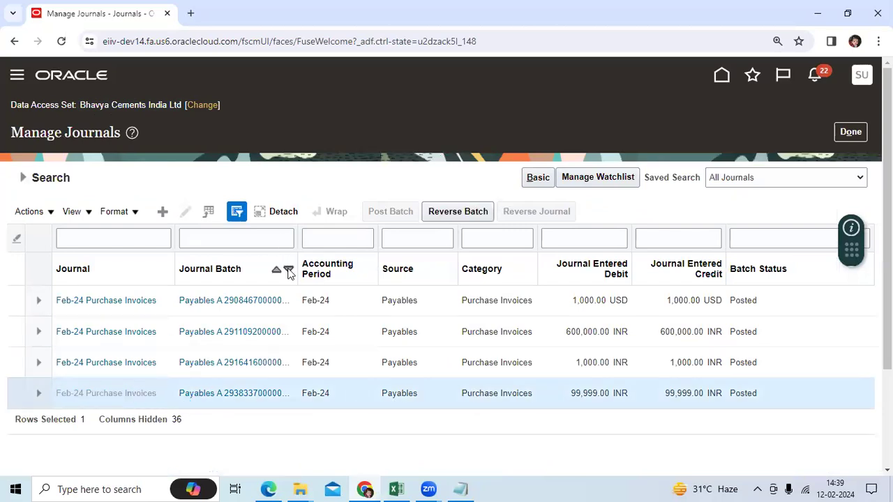
scroll(382, 305, "down", 3)
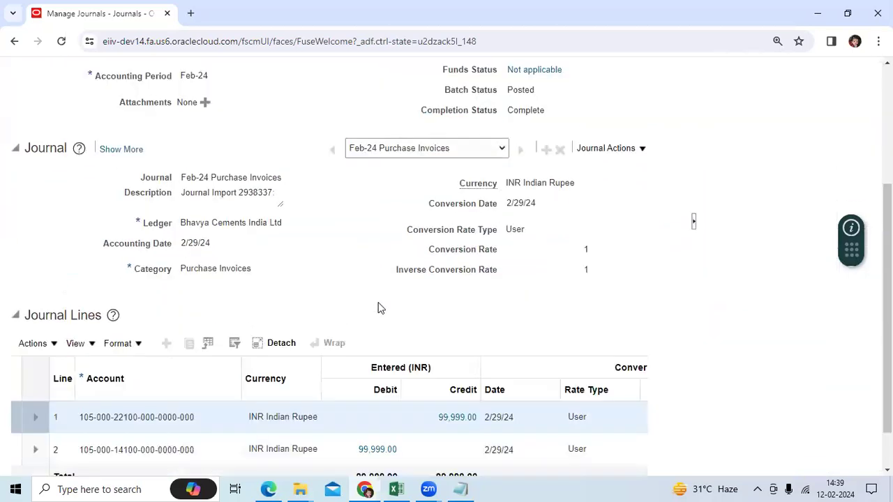
triple_click(200, 242)
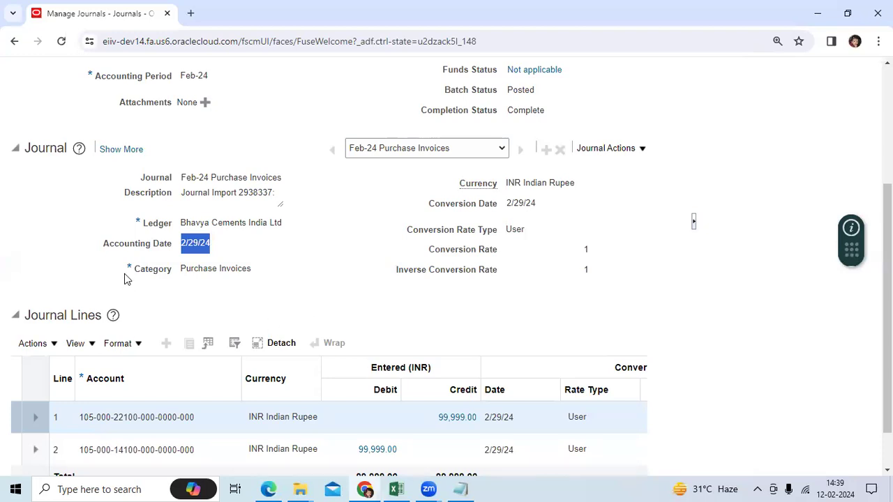
left_click(225, 251)
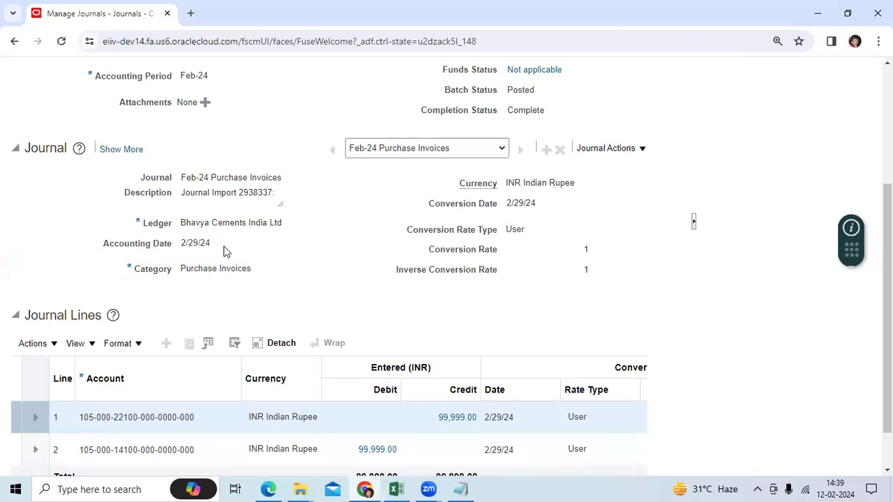
double_click(189, 244)
scroll(256, 304, "up", 3)
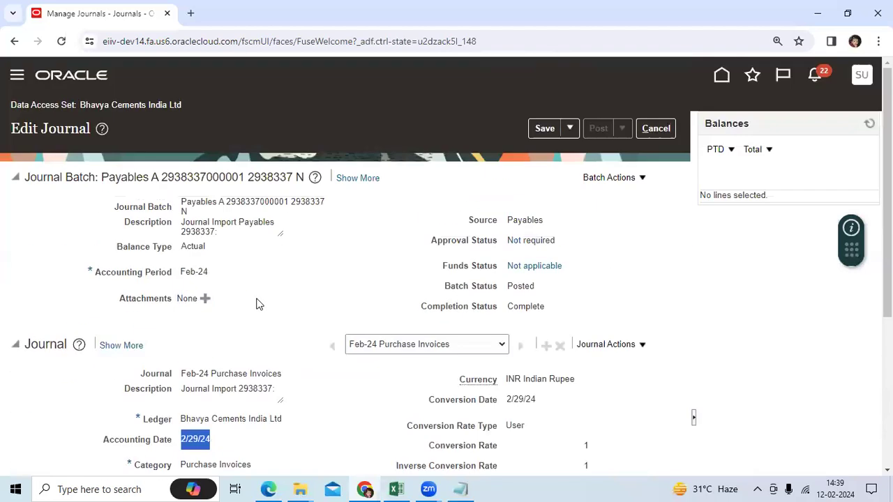
scroll(258, 304, "down", 4)
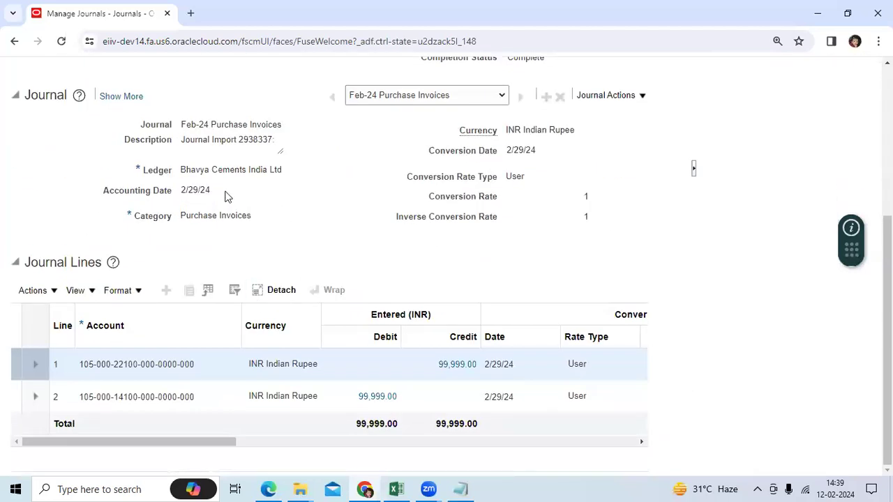
left_click_drag(225, 193, 186, 195)
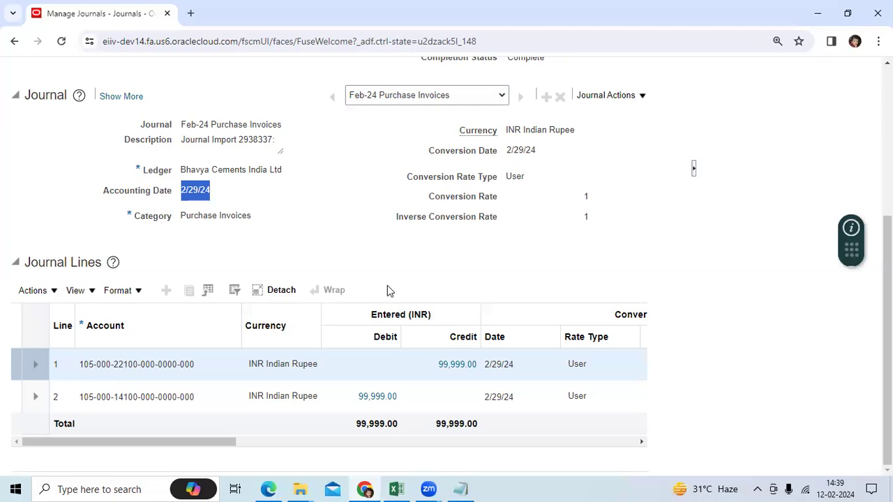
scroll(387, 286, "up", 4)
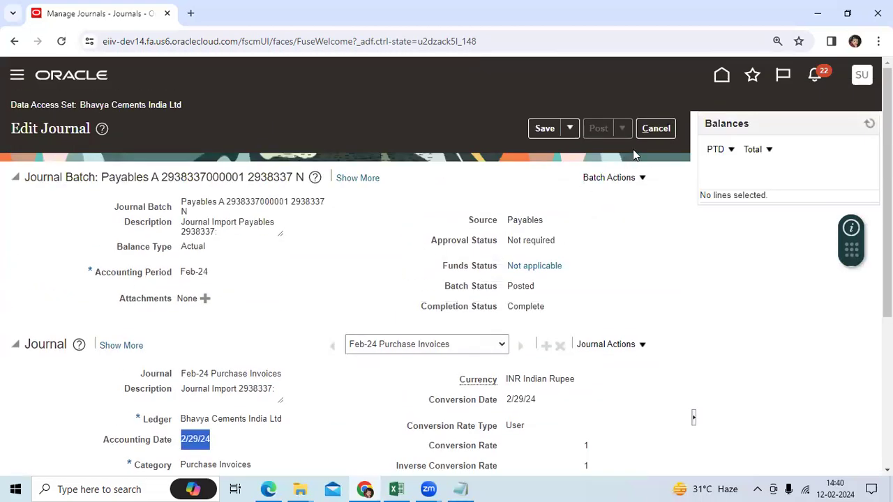
Leave the journal without saving, close Manage Journals, and go to Setup and Maintenance
left_click(656, 128)
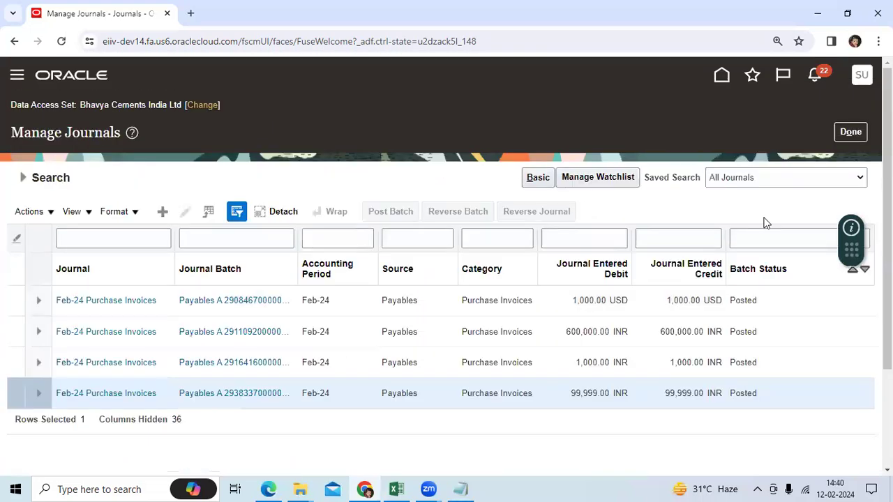
left_click(850, 132)
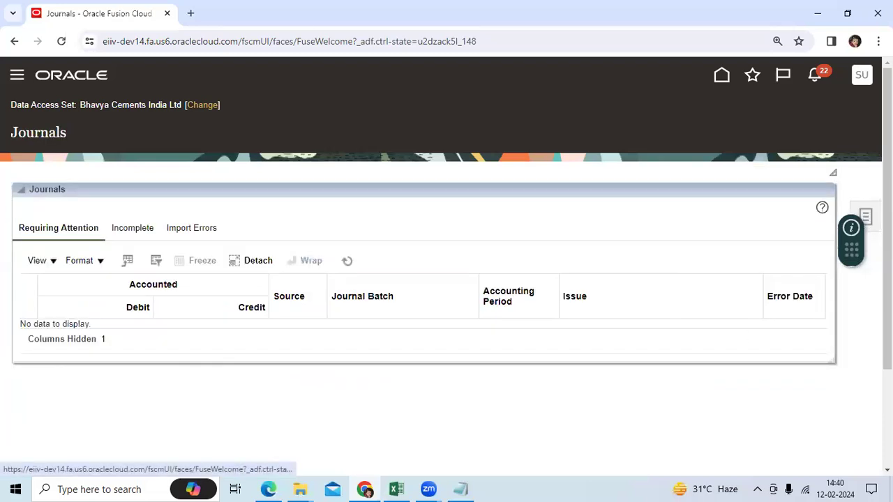
left_click(865, 83)
left_click(576, 292)
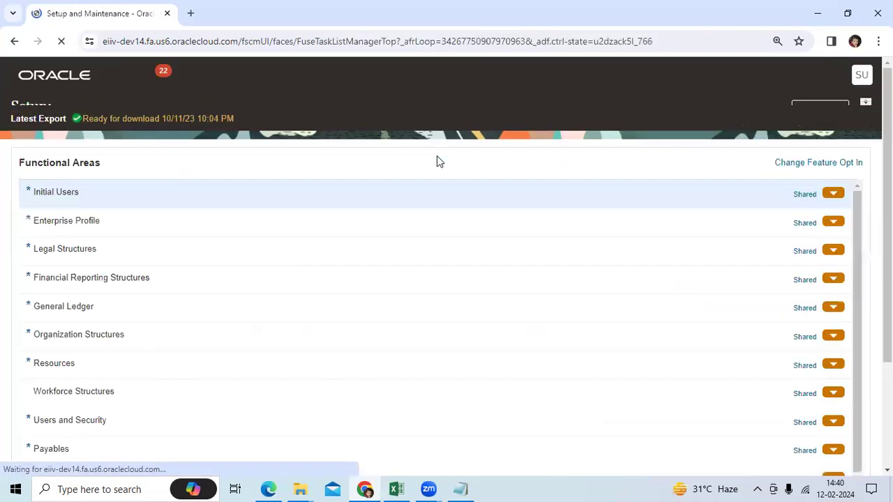
Search tasks for %manage%Subledger%Accounting% and open the Payables task list
left_click(431, 174)
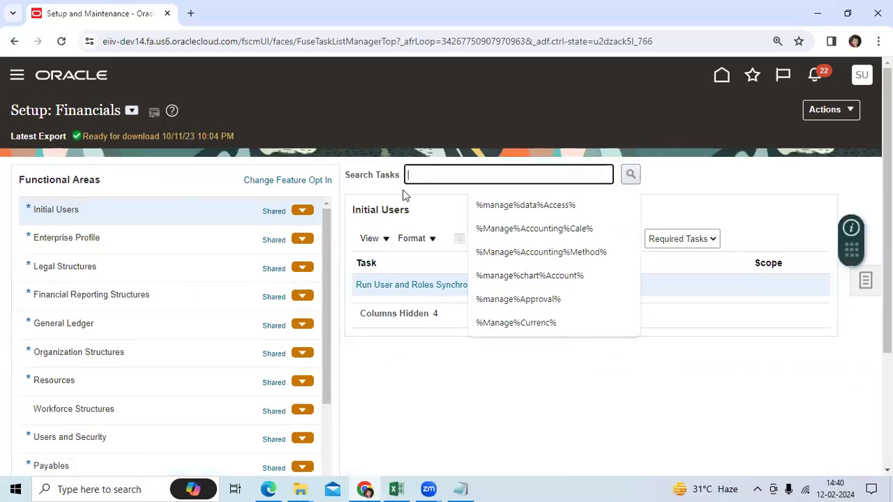
type("%Manage")
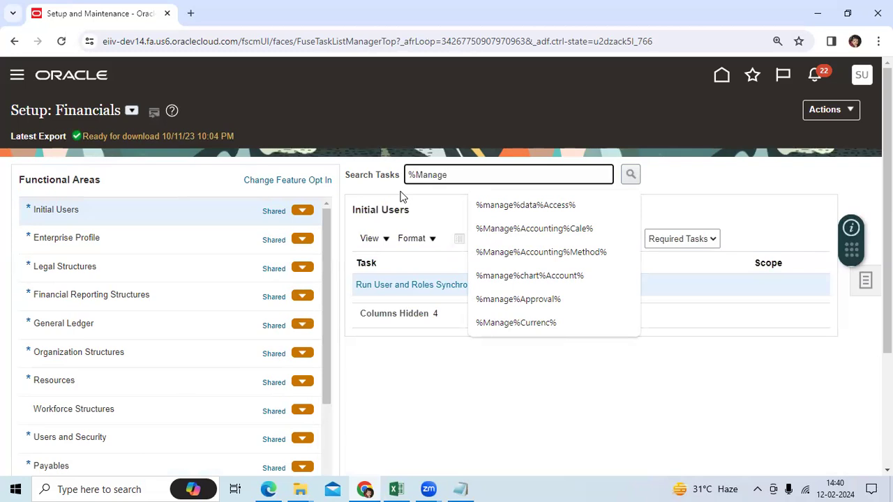
type("Subl")
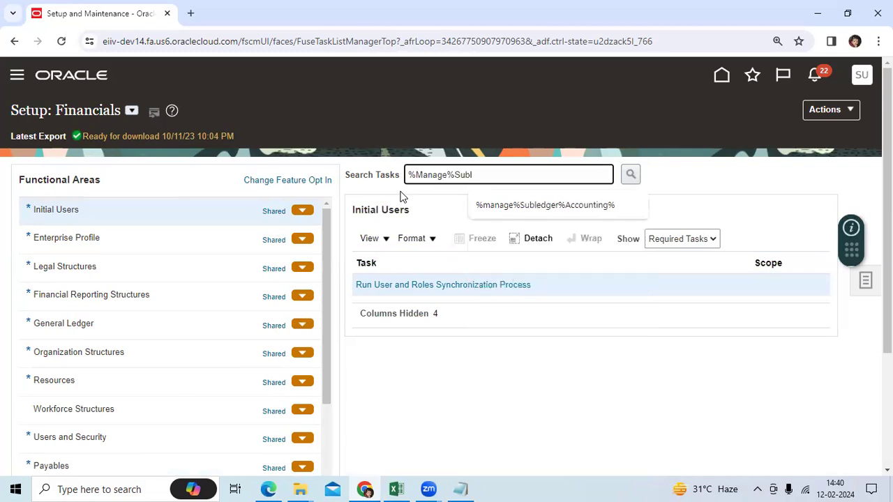
left_click(518, 206)
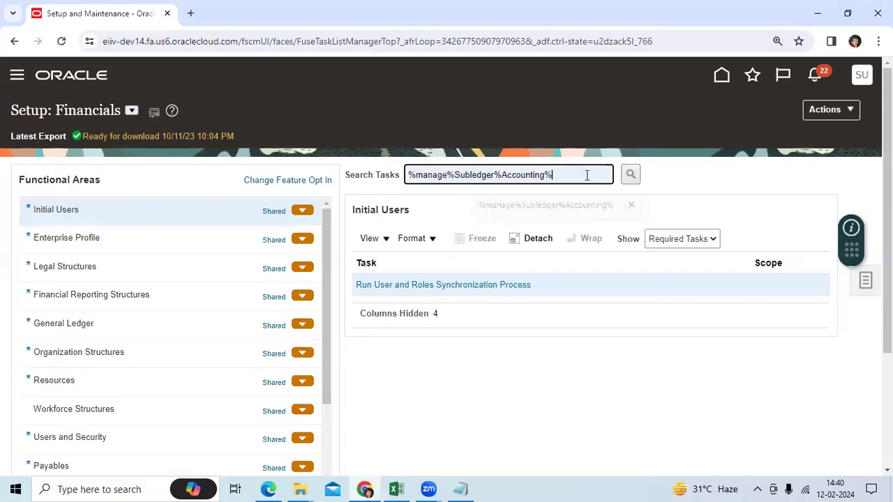
left_click(632, 176)
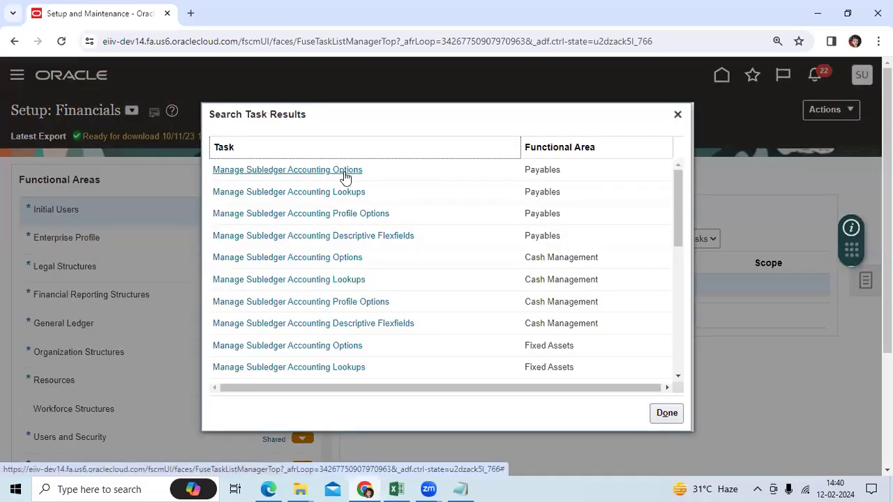
left_click(345, 175)
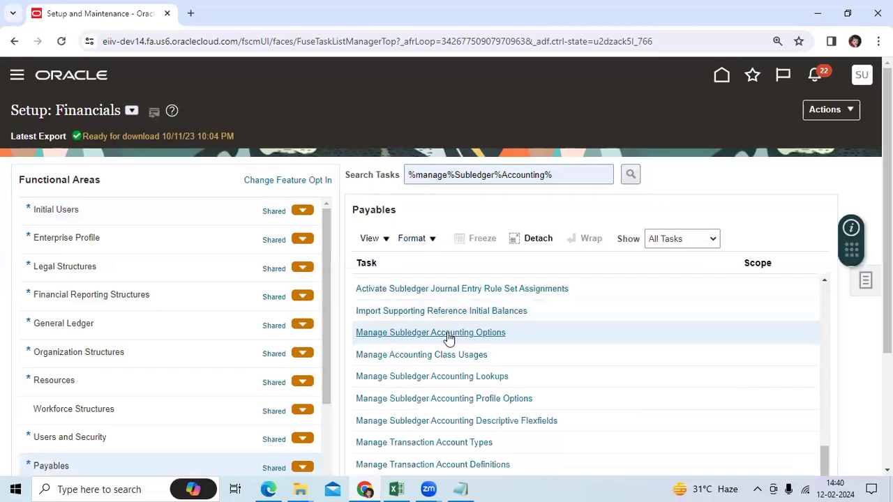
In Manage Subledger Accounting Options, search accounting options for ledger Bhavya Cements India Ltd
left_click(446, 329)
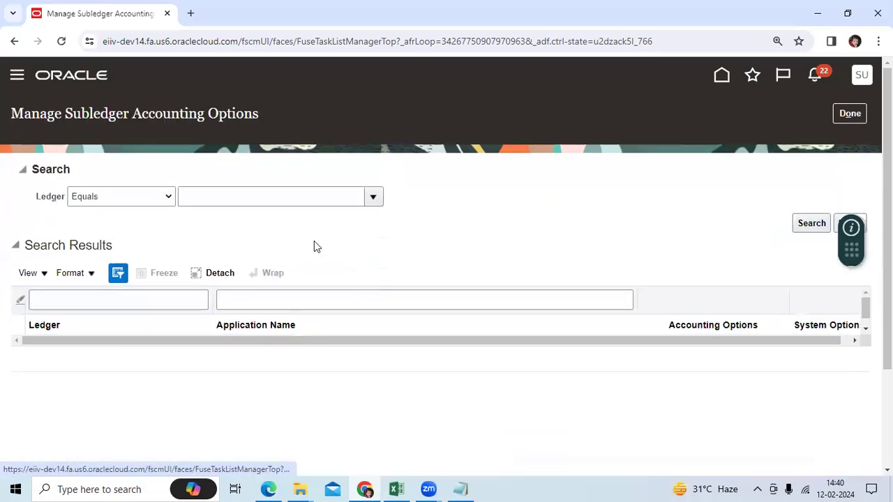
left_click(373, 198)
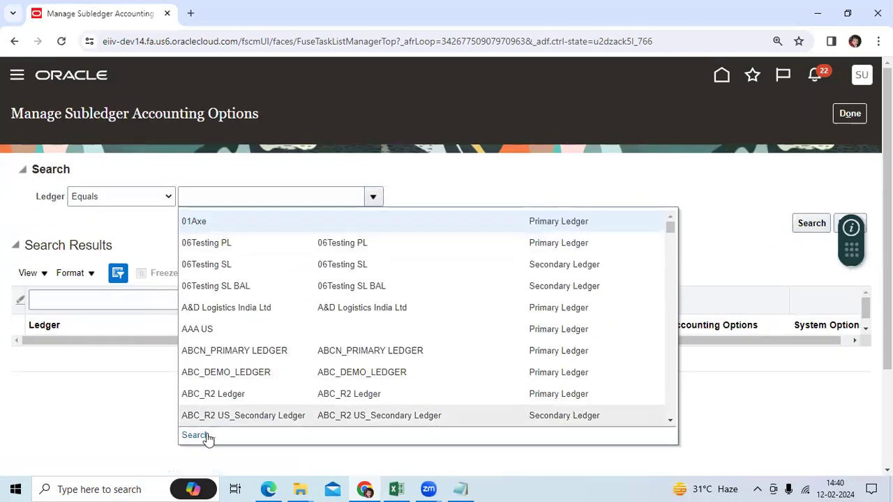
left_click(202, 435)
left_click(327, 231)
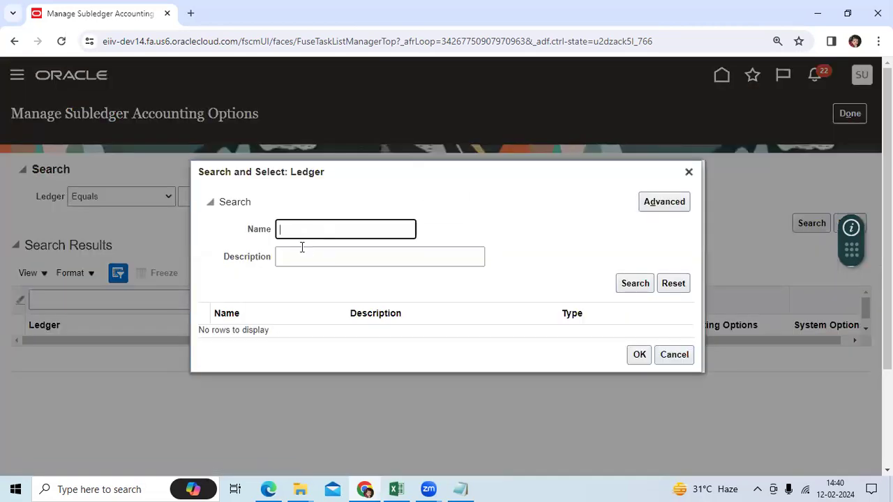
type("Bha")
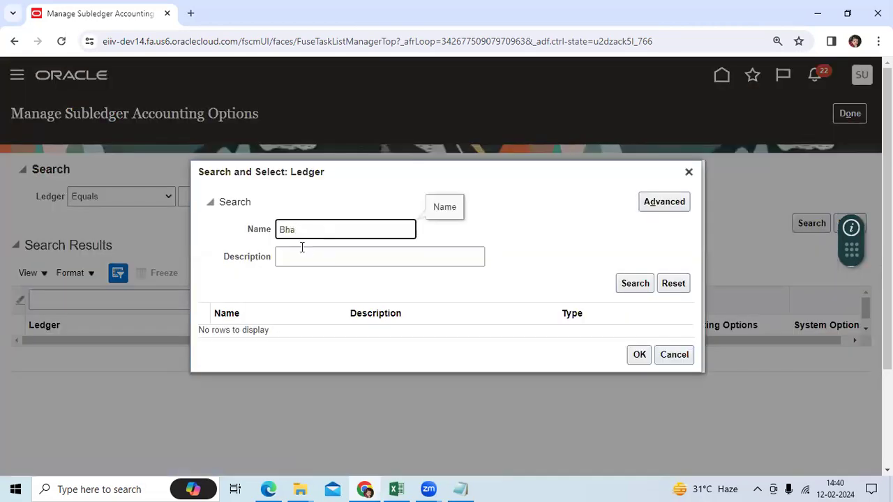
key("Return")
left_click(303, 308)
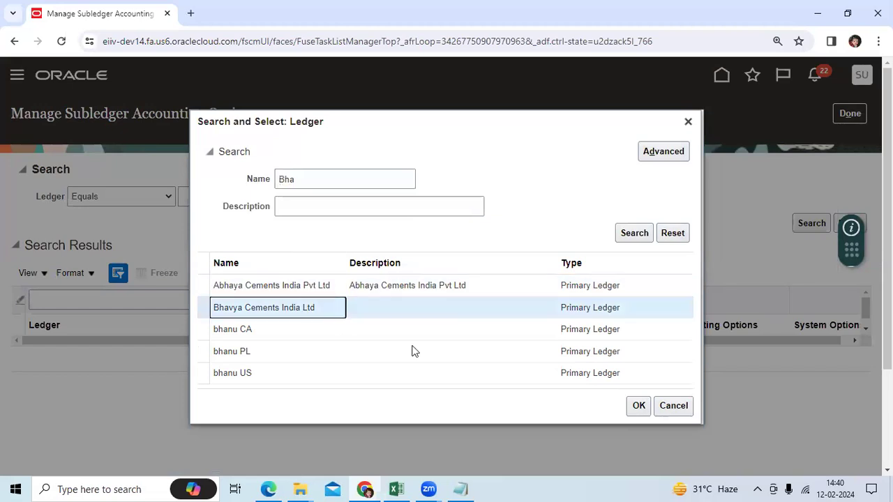
left_click(639, 406)
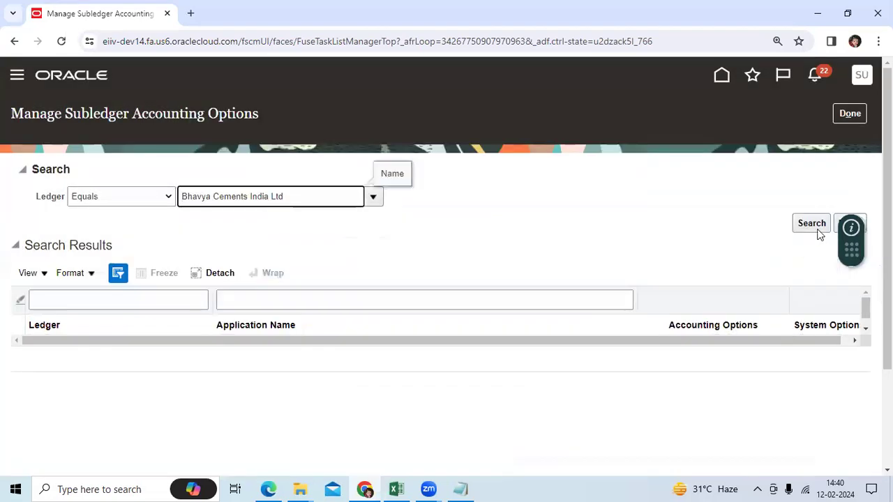
left_click(812, 226)
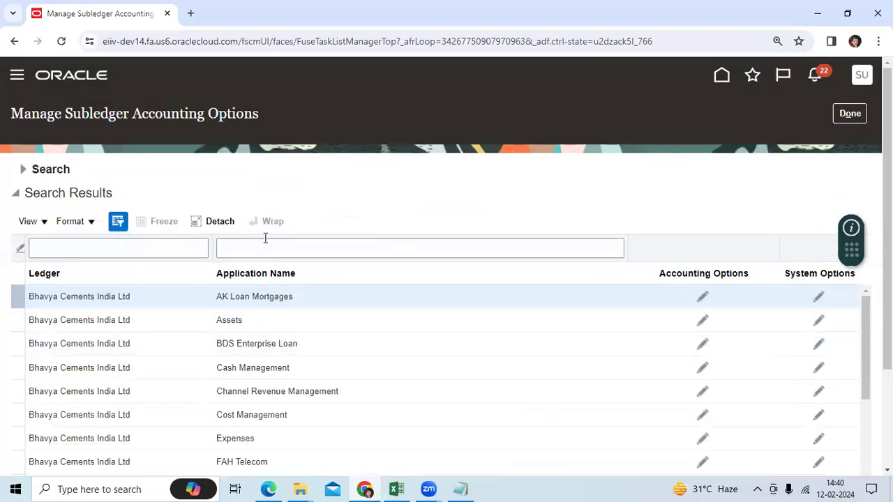
Filter Application Name by 'Pay' and edit the Payables accounting options
left_click(266, 246)
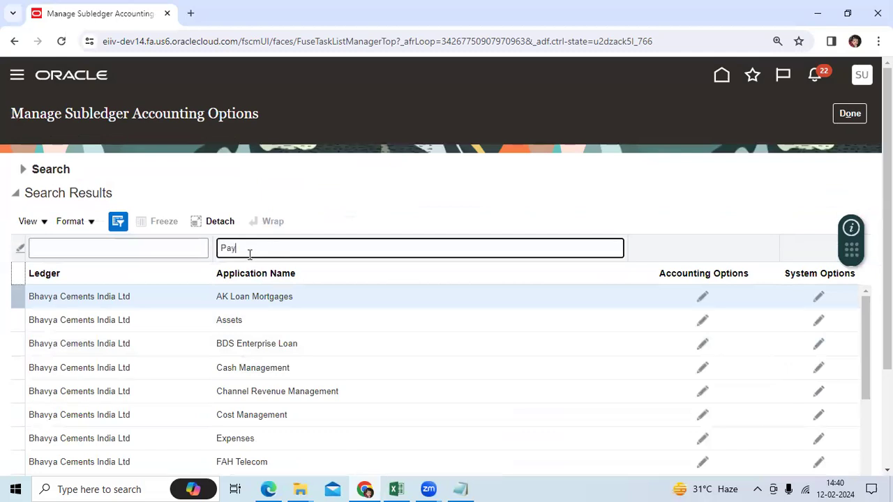
type("Pay")
key("Return")
left_click(237, 297)
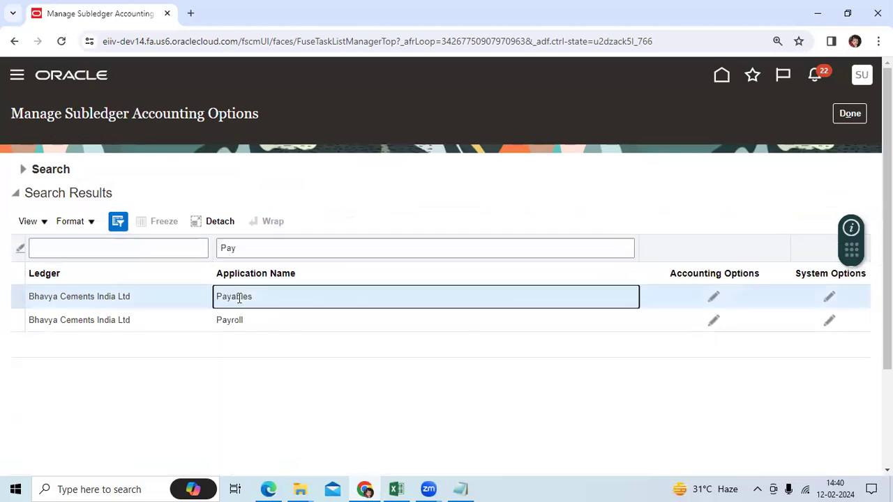
left_click(713, 297)
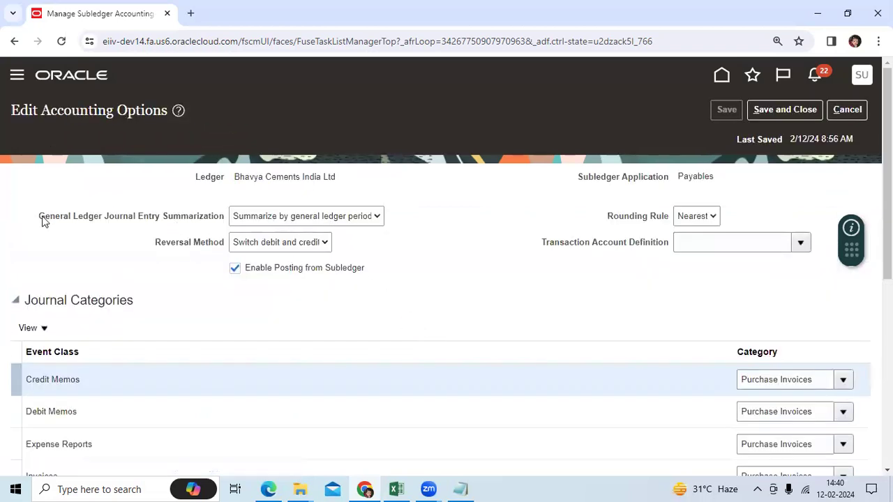
Change Payables General Ledger Journal Entry Summarization from period to Summarize by general ledger date
left_click_drag(39, 221, 220, 217)
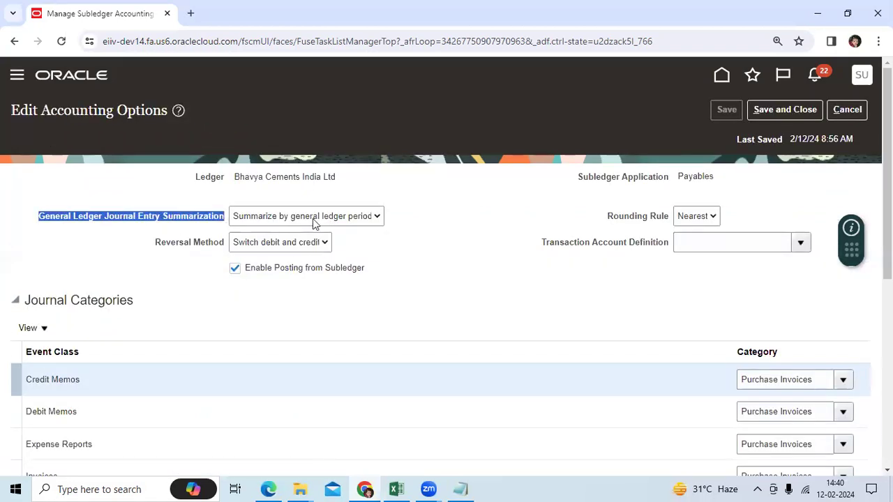
left_click(354, 220)
left_click(358, 231)
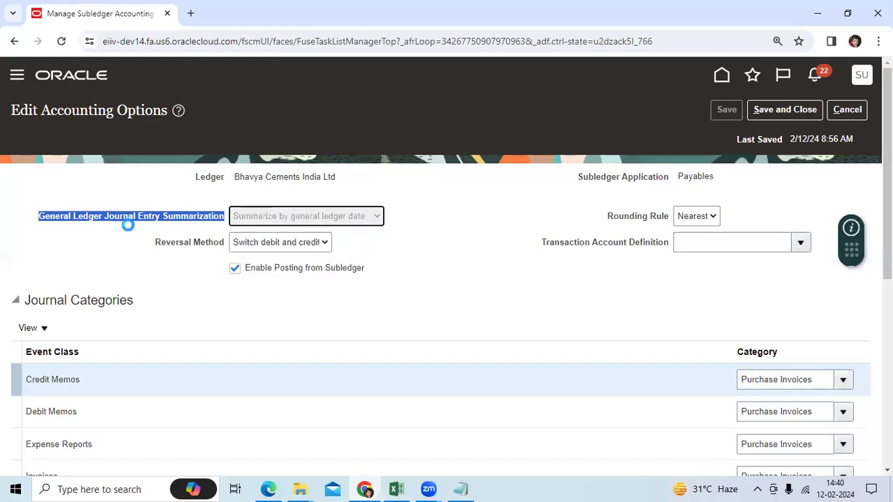
left_click(43, 238)
left_click_drag(38, 218, 225, 219)
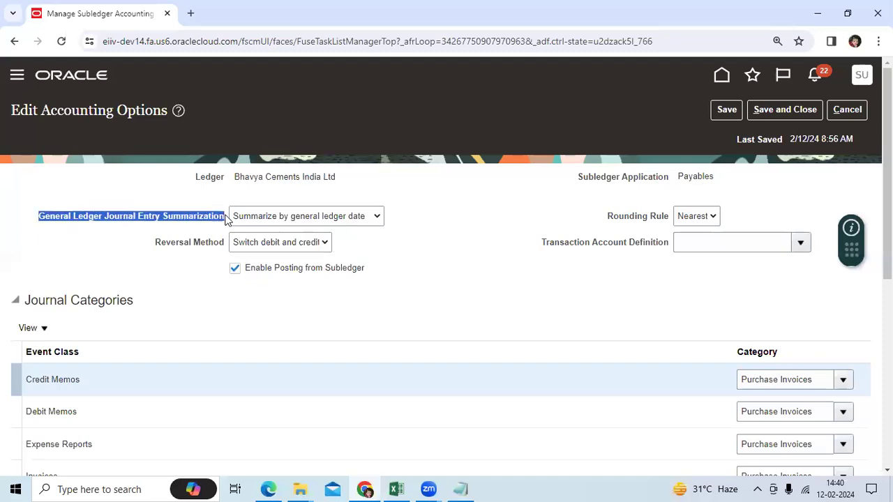
Copy the 12-Feb-24 GL date from C2 into D3 and autofit column D
left_click(396, 488)
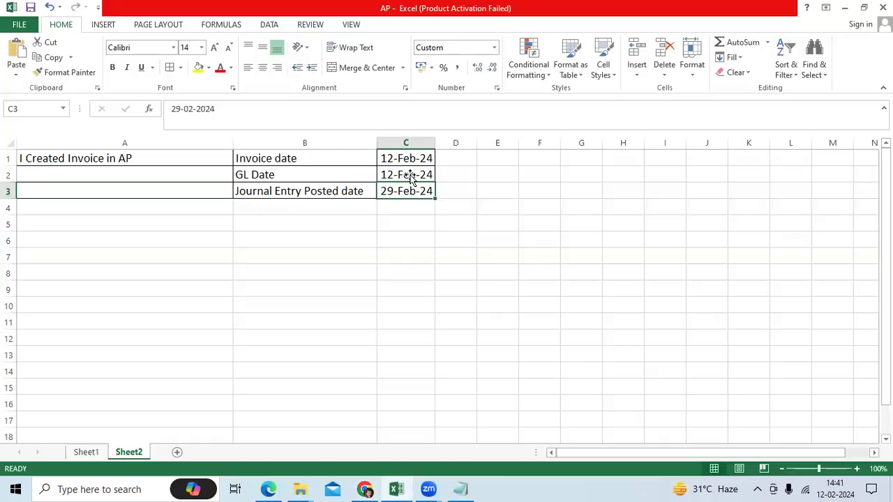
left_click(408, 175)
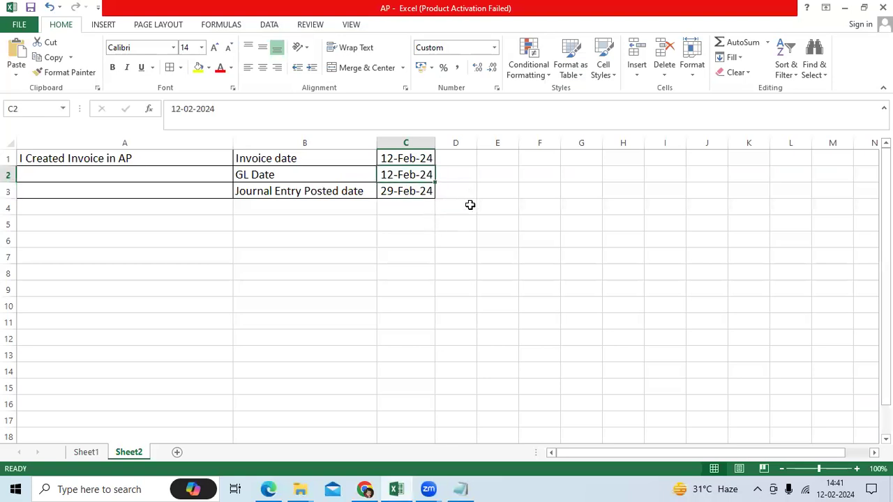
key("ctrl+c")
key("Down")
key("Right")
key("ctrl+v")
double_click(477, 142)
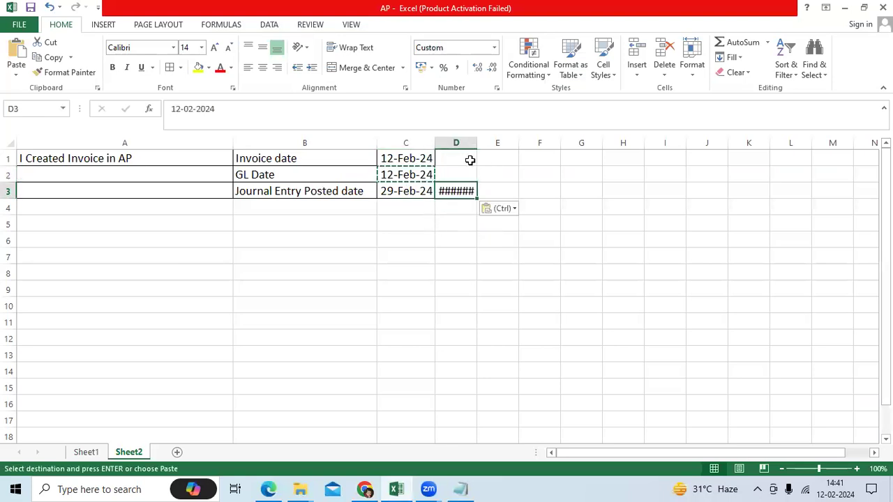
key("Escape")
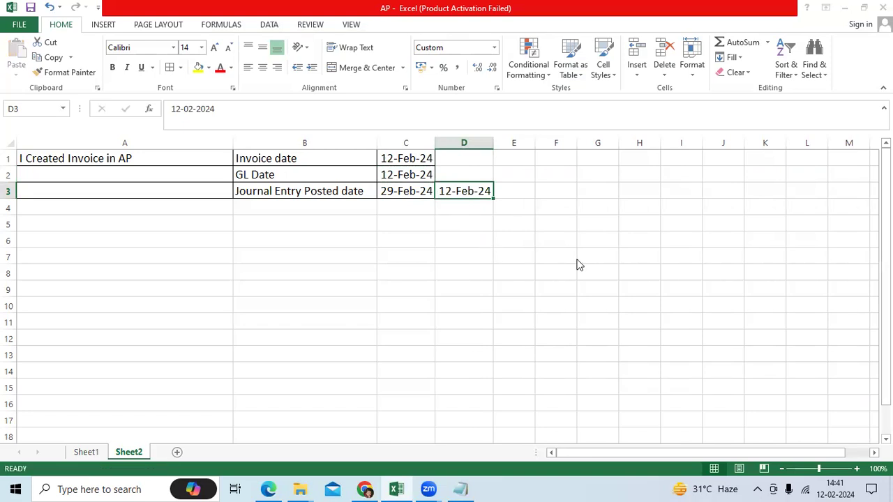
key("alt+Tab")
Save the Payables accounting options and filter Application Name to 'Rec' for Receivables
left_click(779, 110)
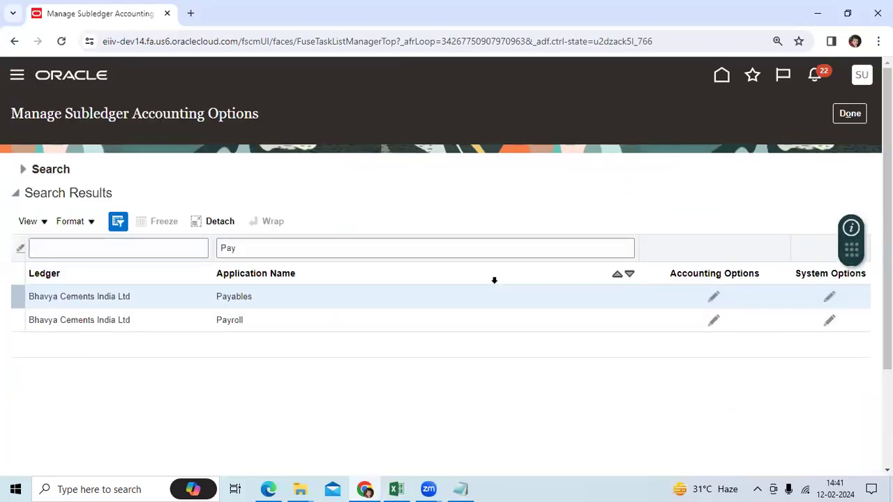
left_click(334, 251)
double_click(342, 255)
type("Rece")
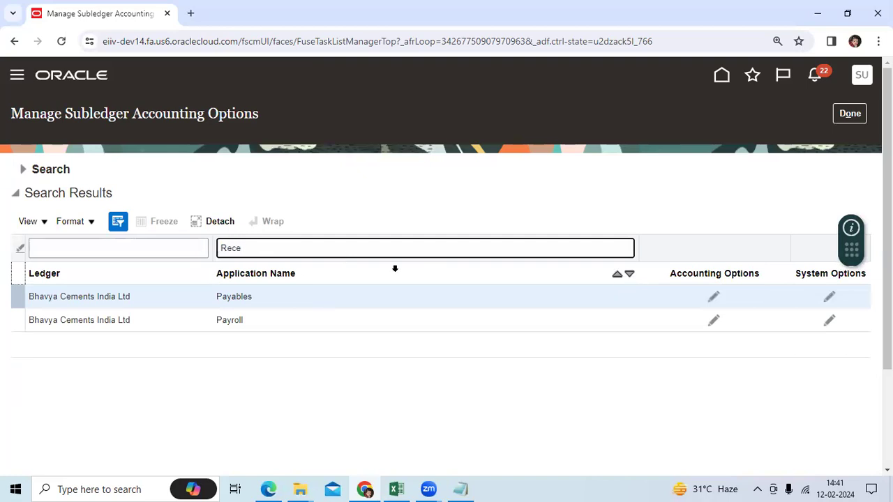
key("Return")
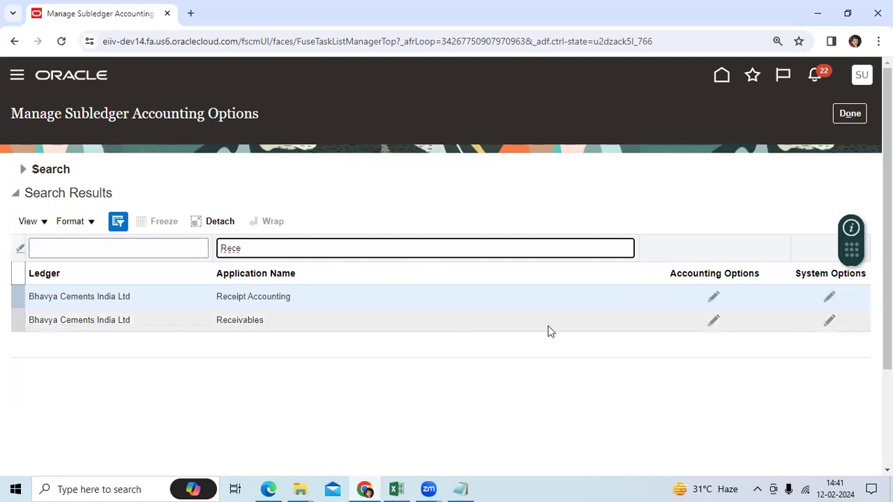
Set Receivables journal entry summarization to Summarize by general ledger date and close the page
left_click(708, 327)
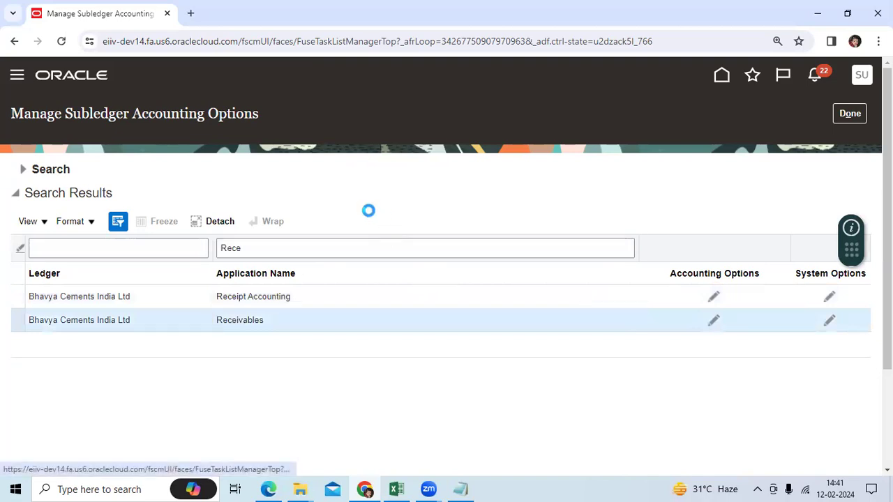
left_click(333, 222)
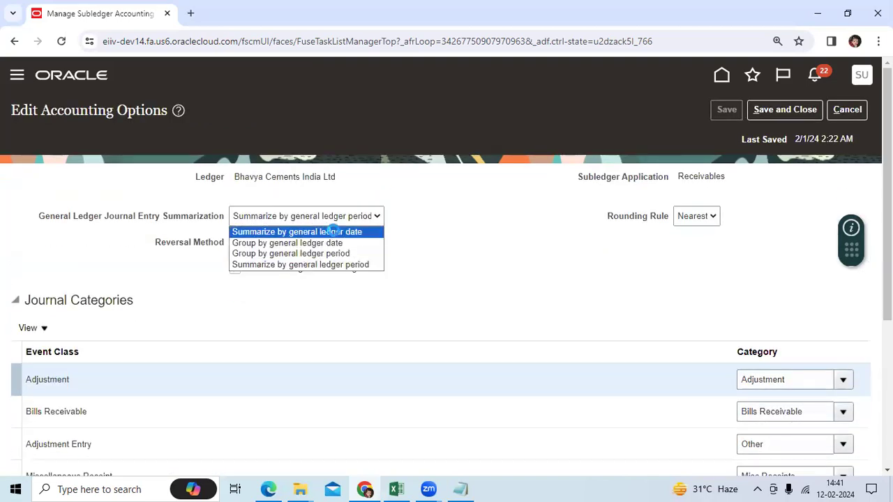
left_click(334, 229)
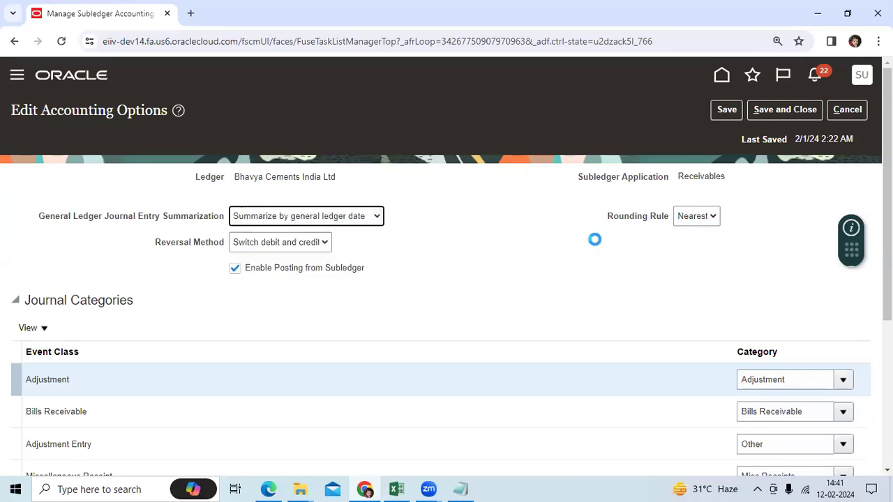
left_click(847, 118)
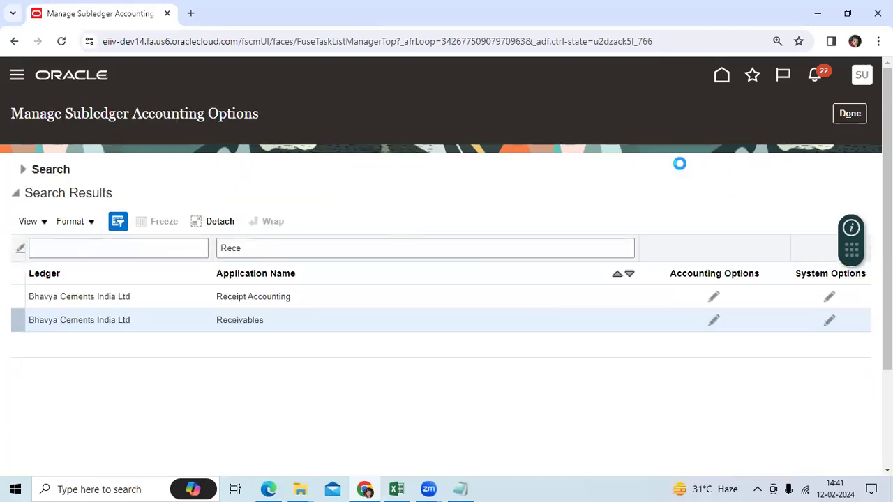